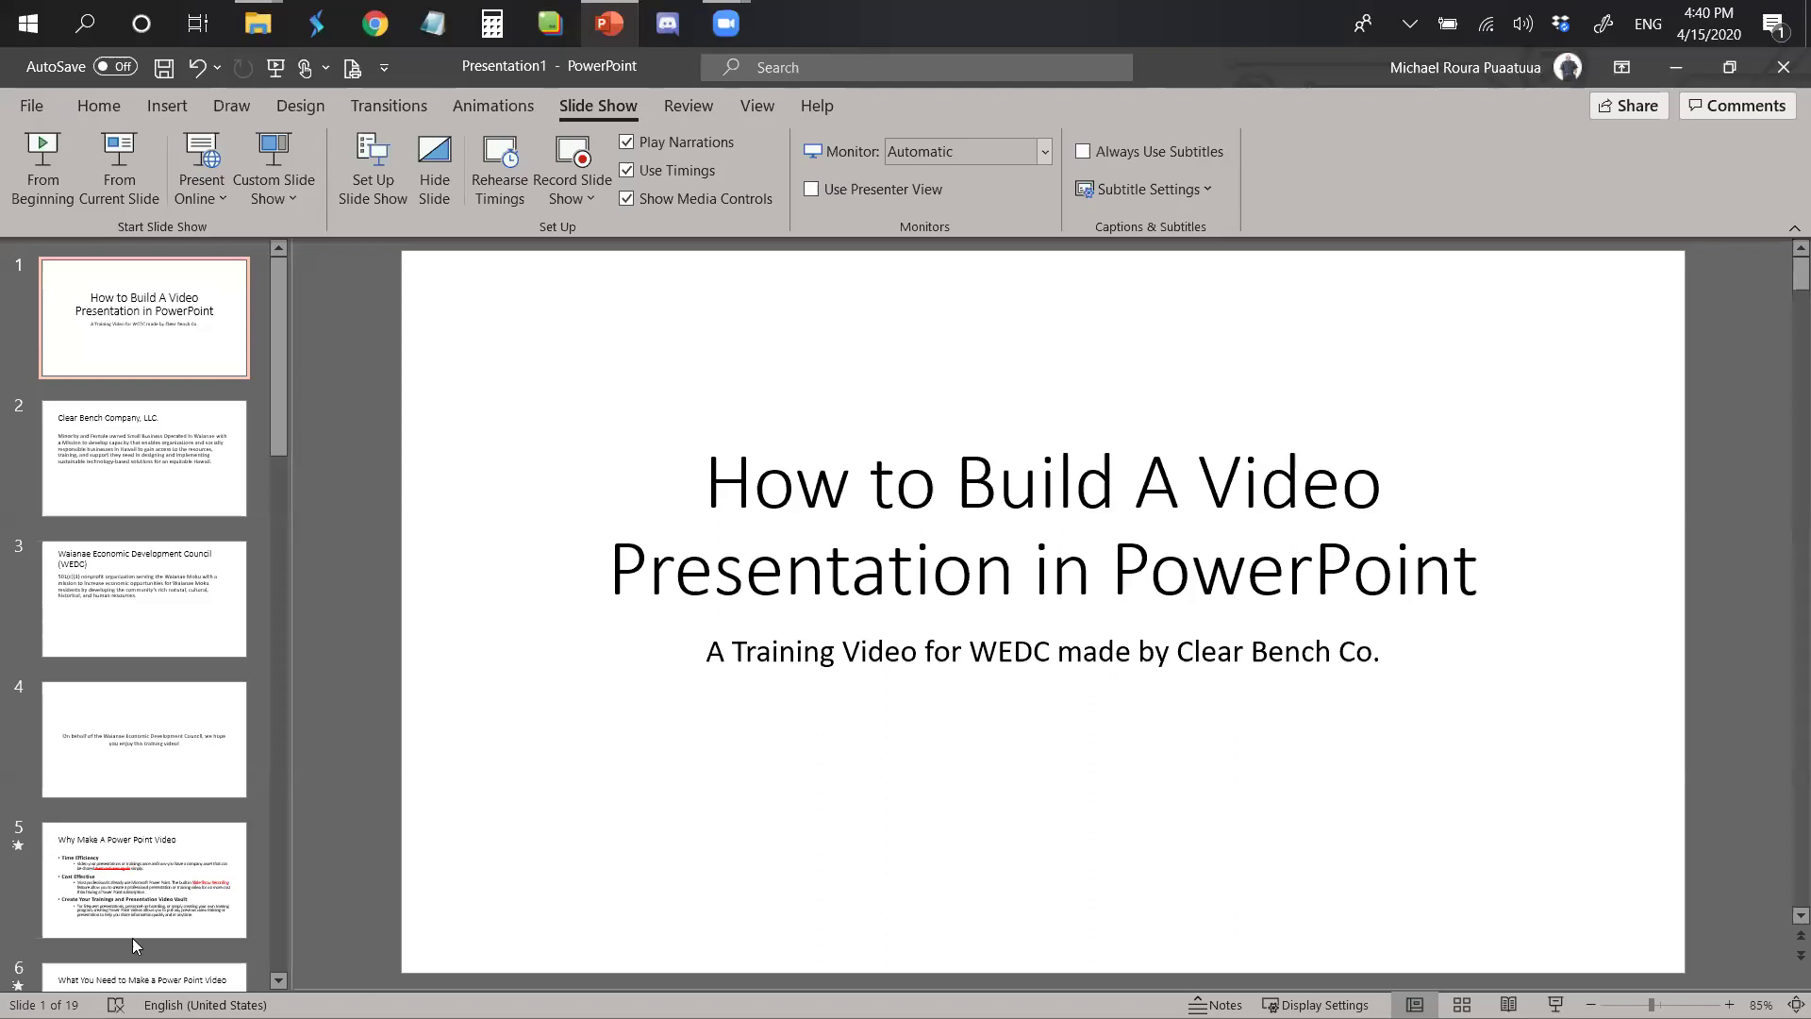
# Advance from slide 2, the Clear Bench Company slide, to slide 4, the WEDC thank-you message.
pyautogui.click(80, 497)
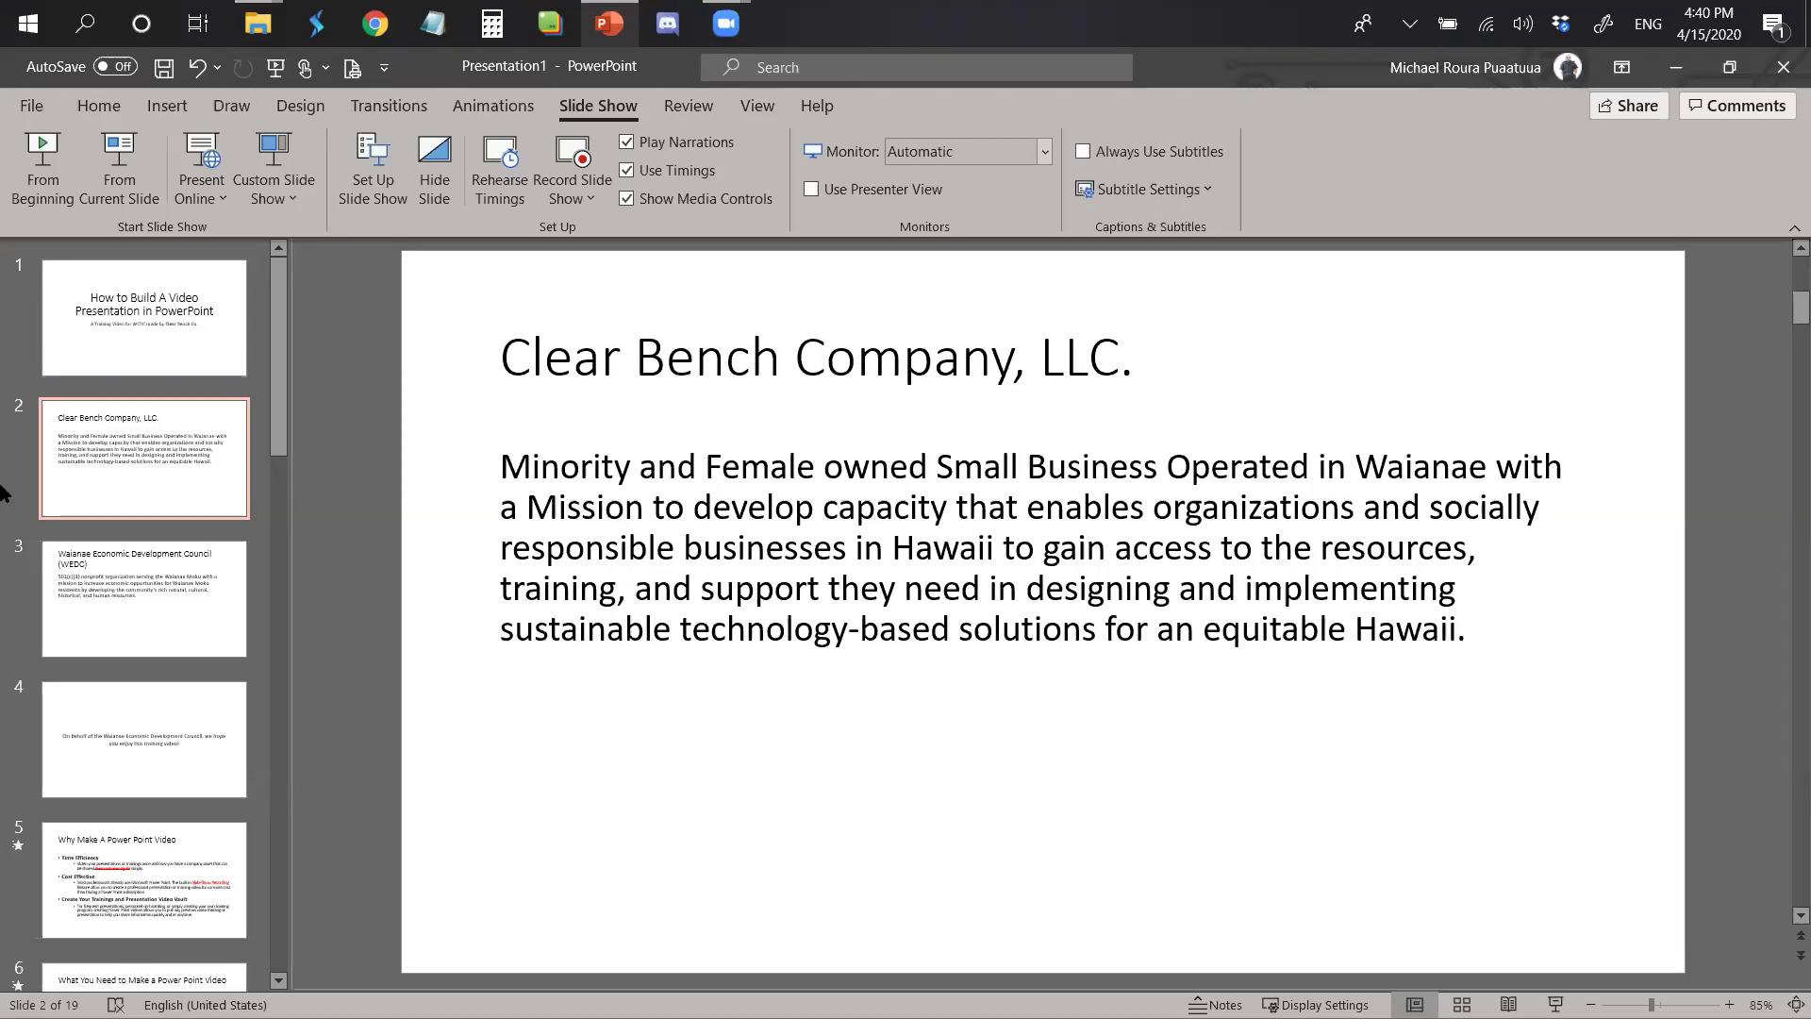
pyautogui.press('Down')
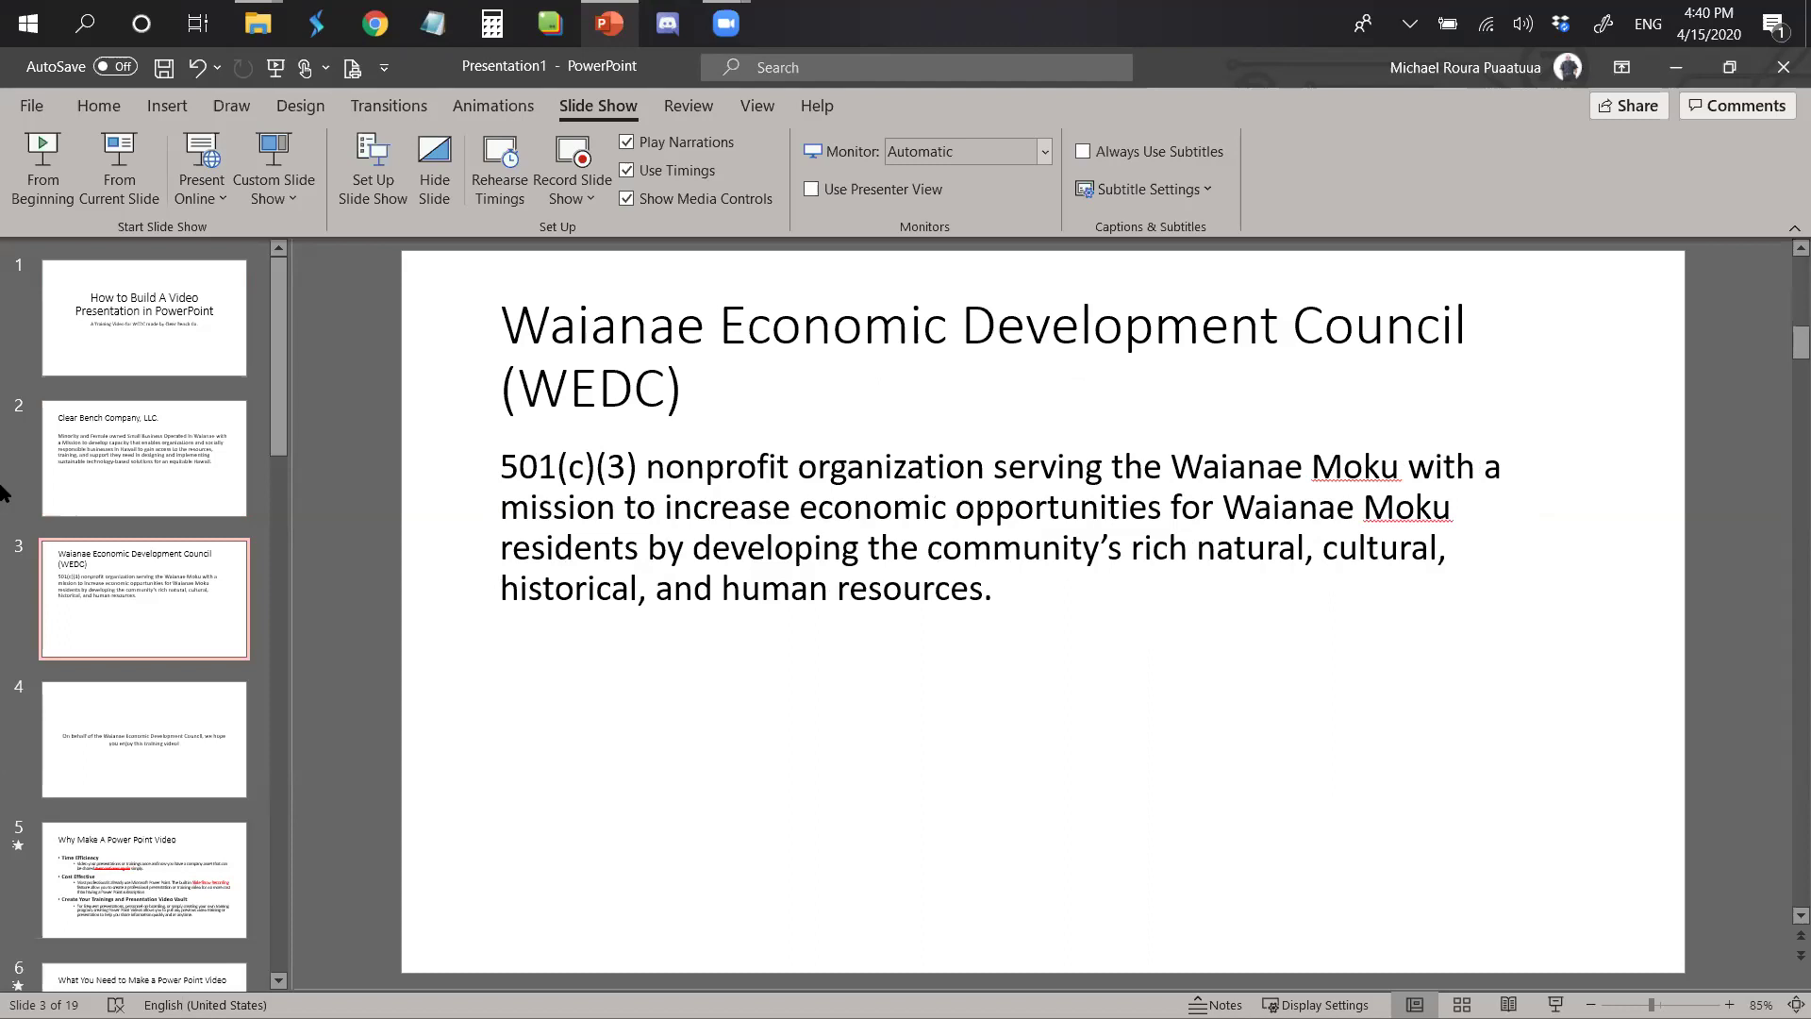
pyautogui.press('Down')
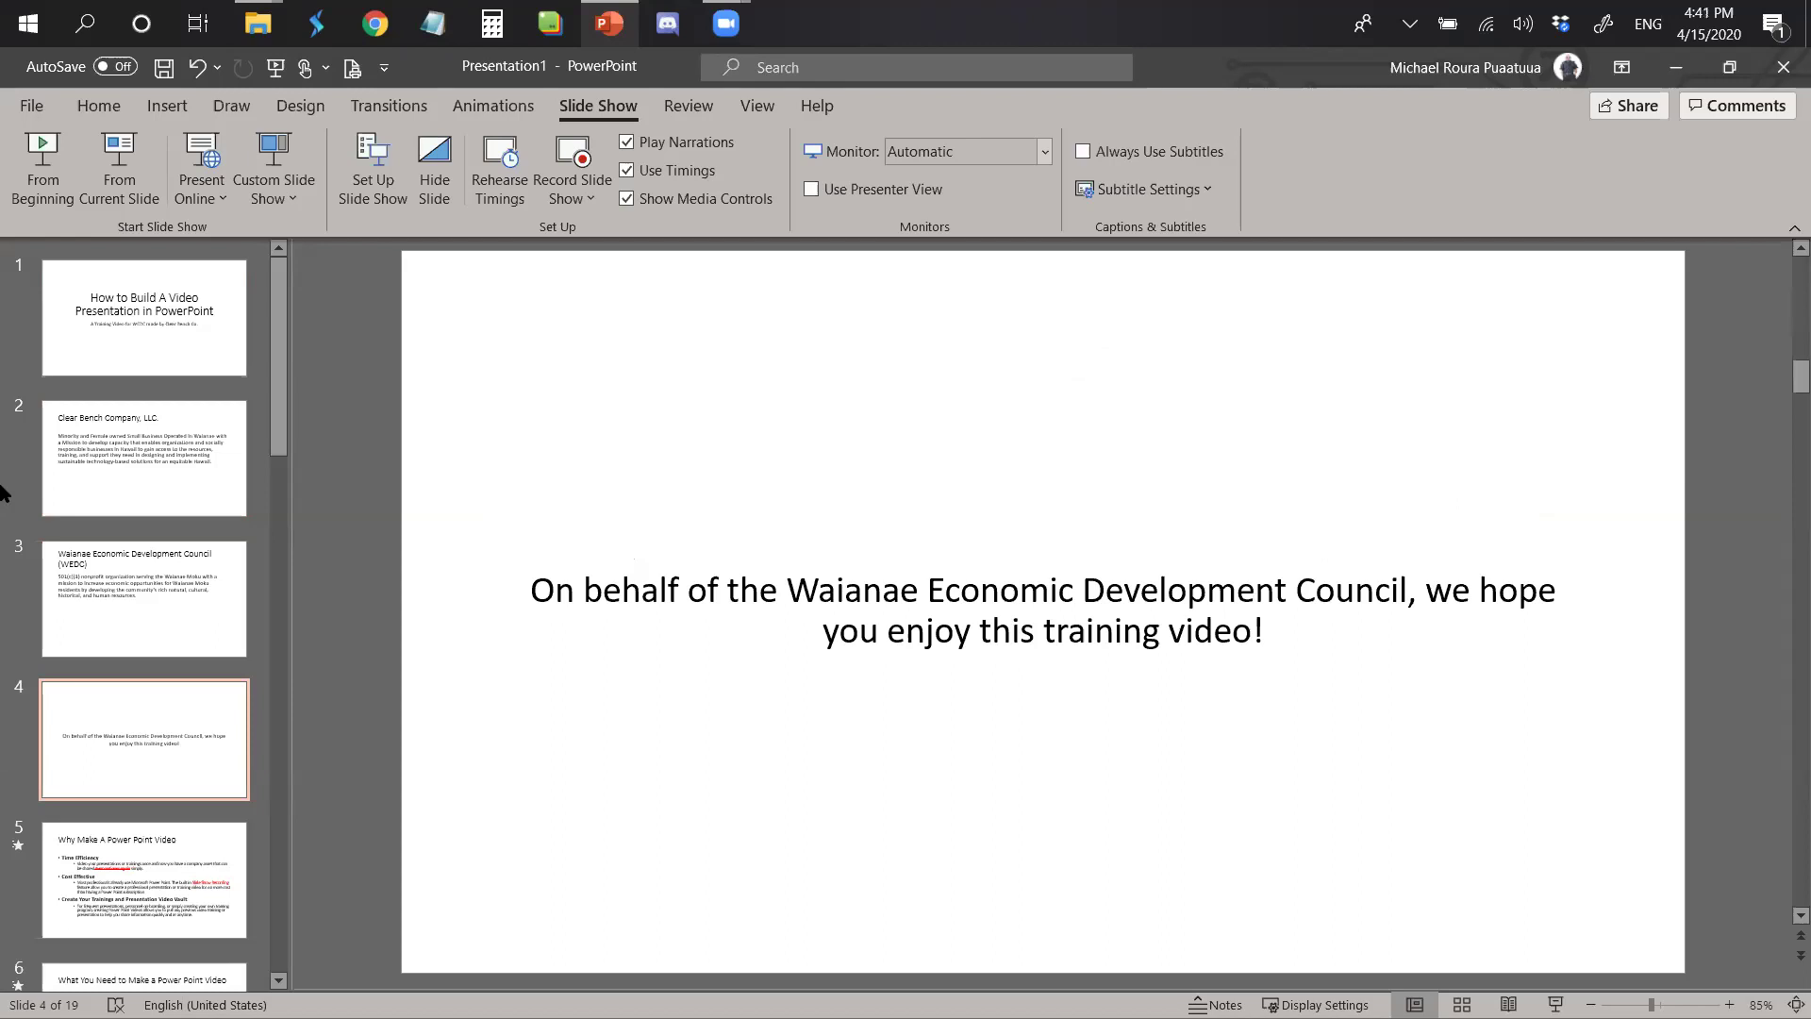
# Move to slide 5, which covers time efficiency, cost and a video vault.
pyautogui.press('Down')
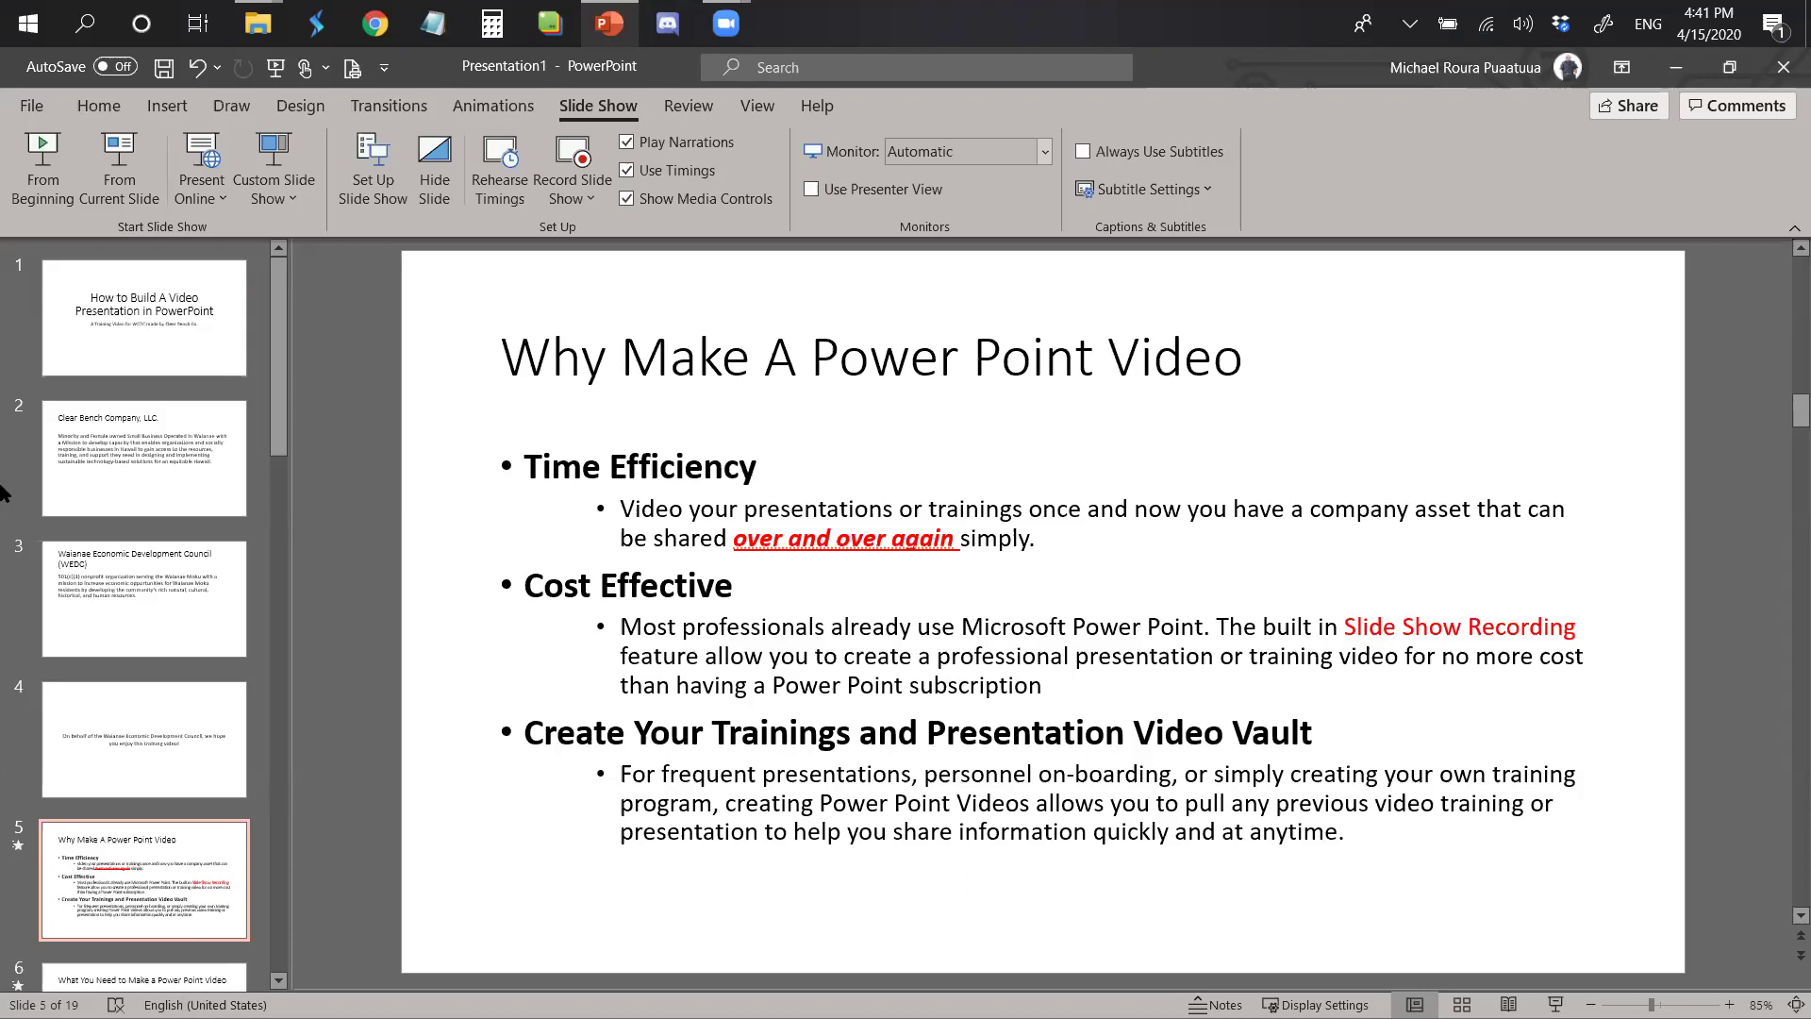
# Step through slides 6, 7 and 8 to reach slide 9, "Click on 'Slide Show' Tab".
pyautogui.press('Down')
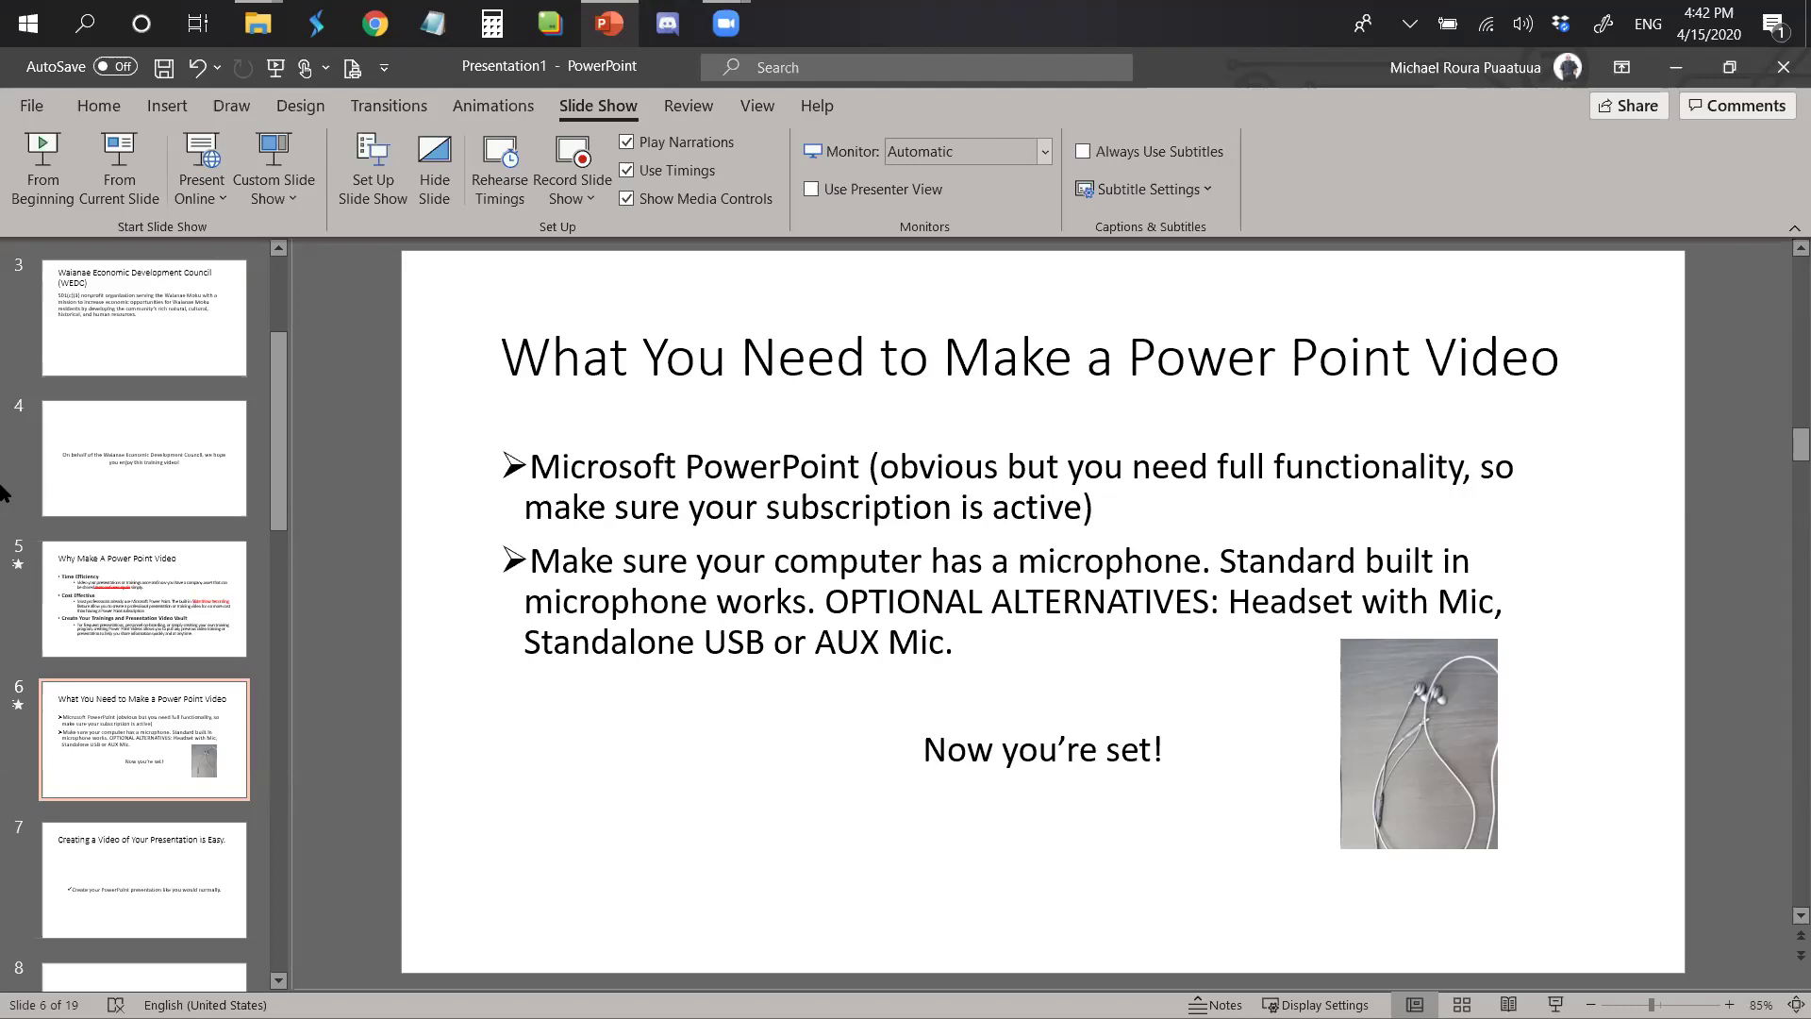
pyautogui.press('Down')
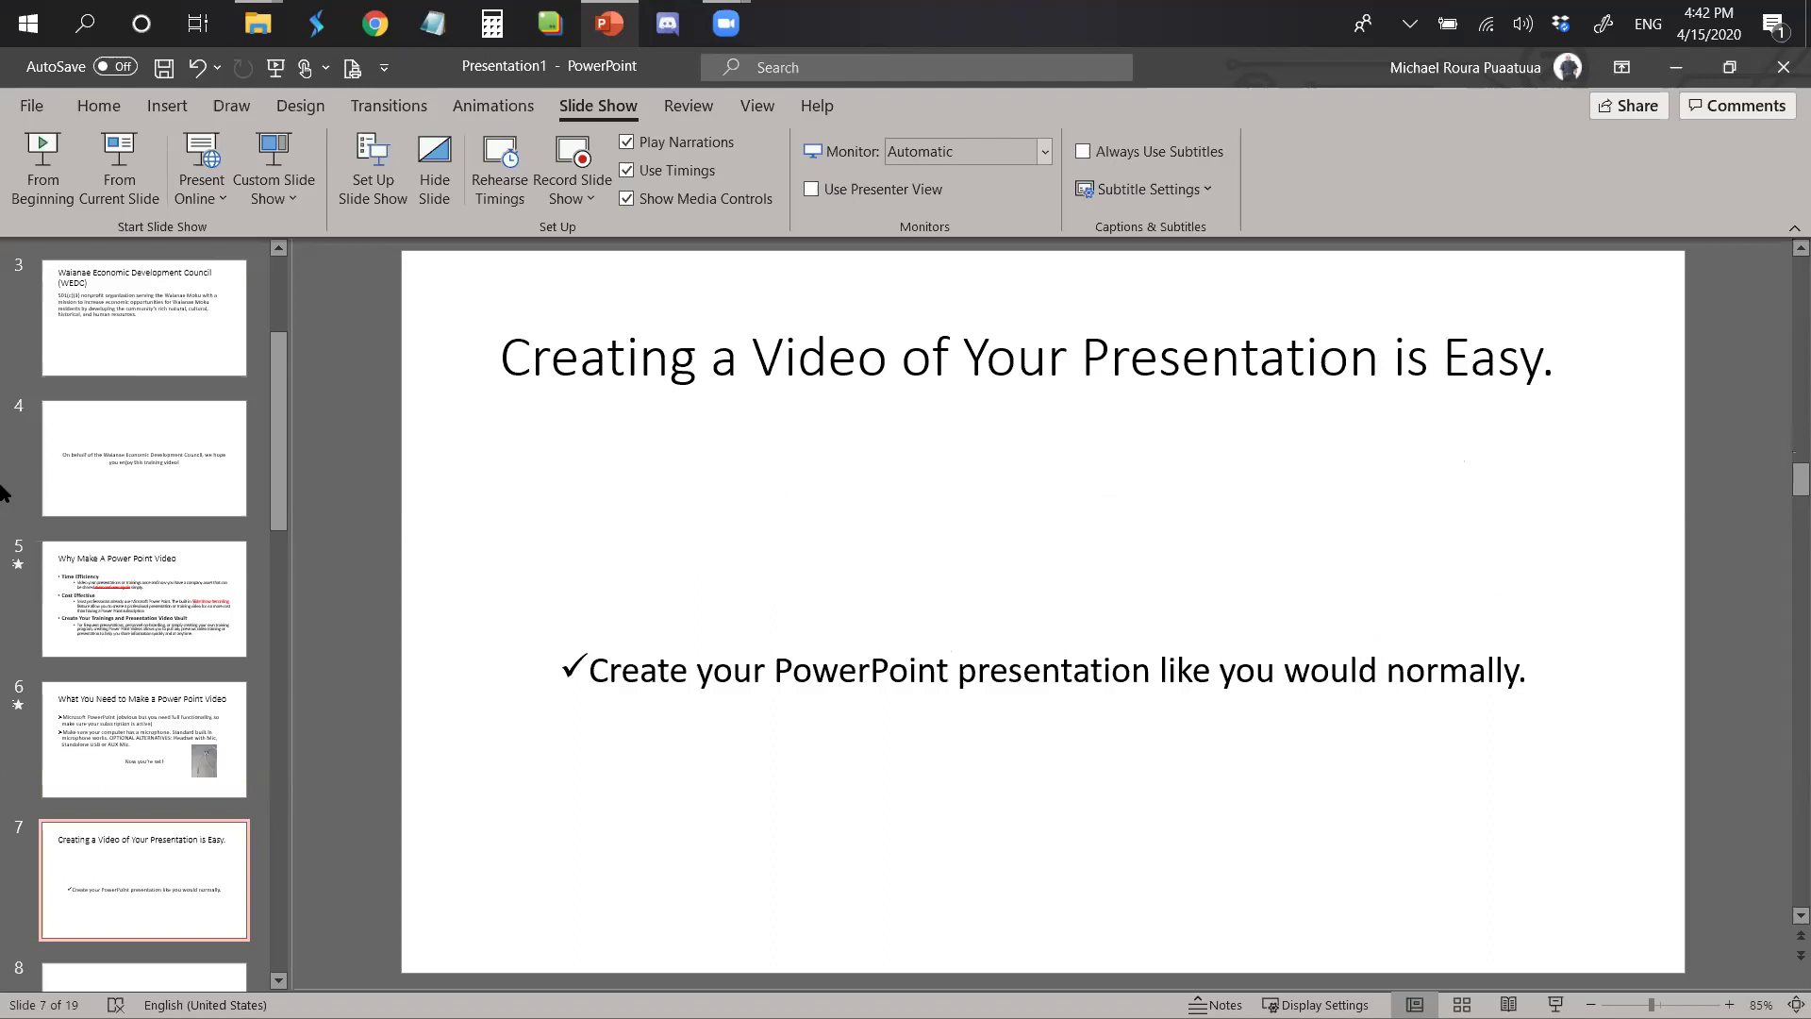
pyautogui.press('Down')
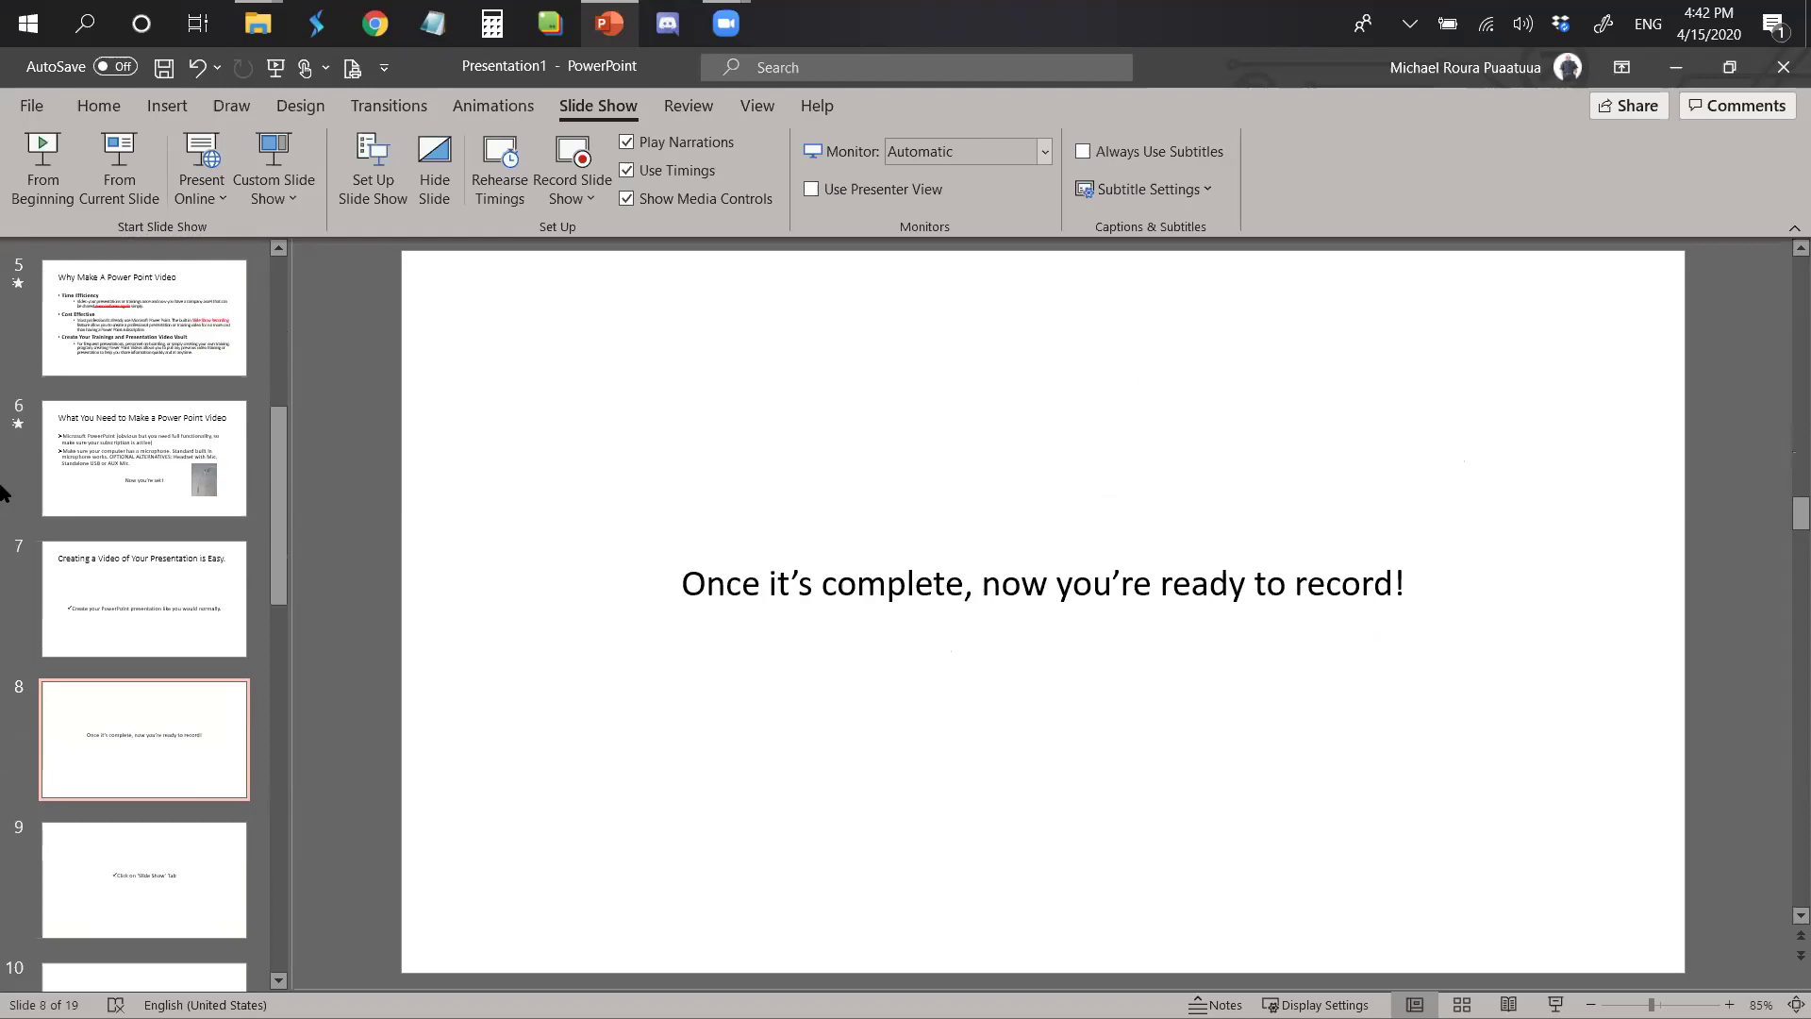
pyautogui.press('Down')
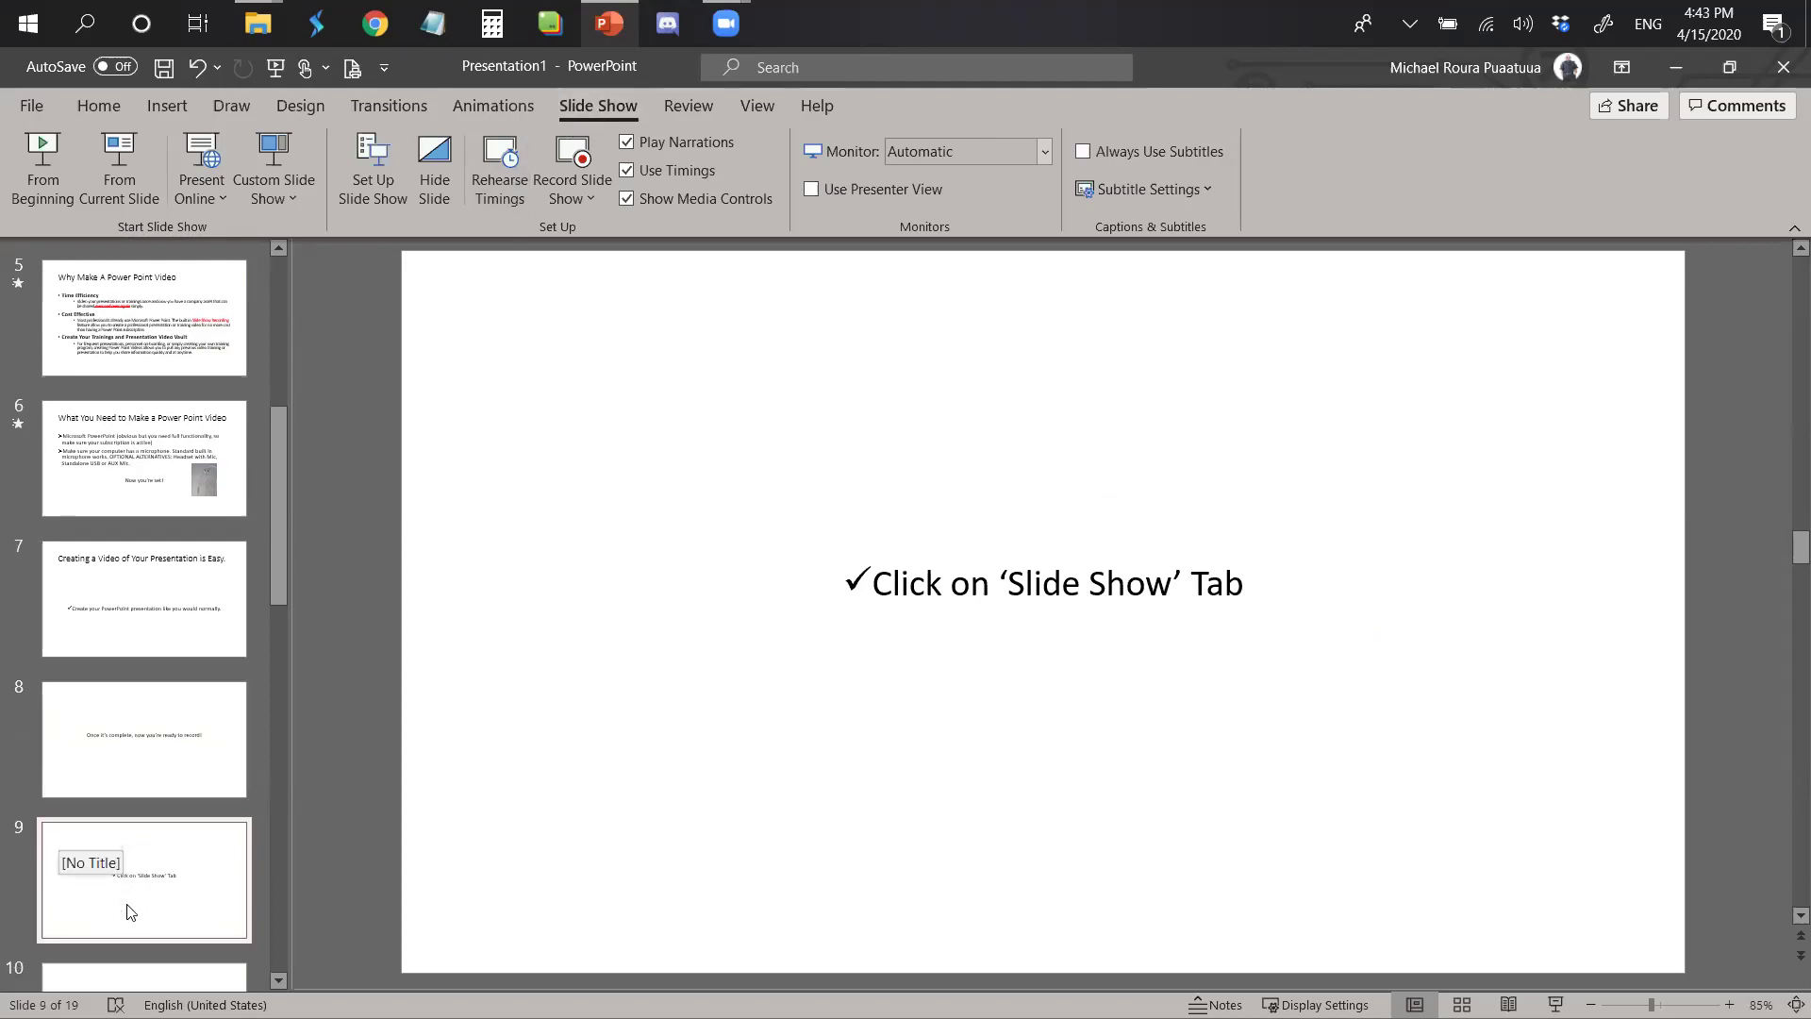
# Select slide 10 and choose Record from Current Slide in the Record Slide Show options.
pyautogui.click(132, 974)
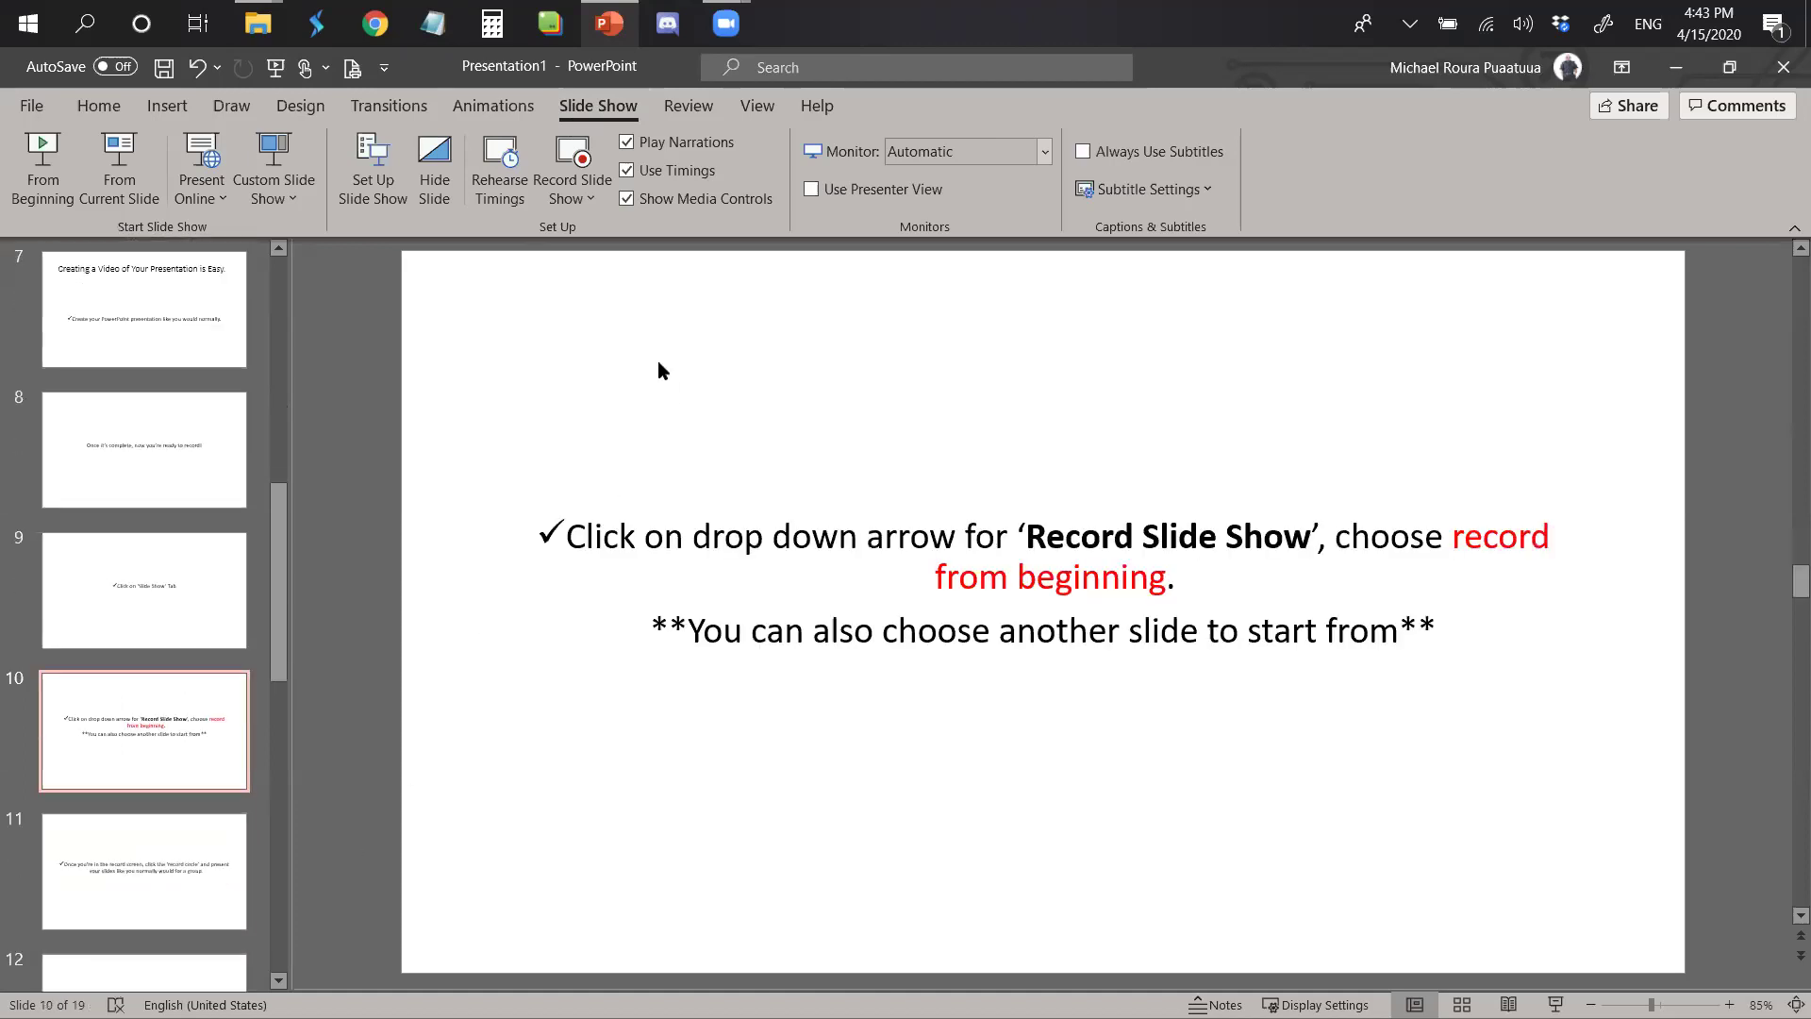
pyautogui.click(589, 200)
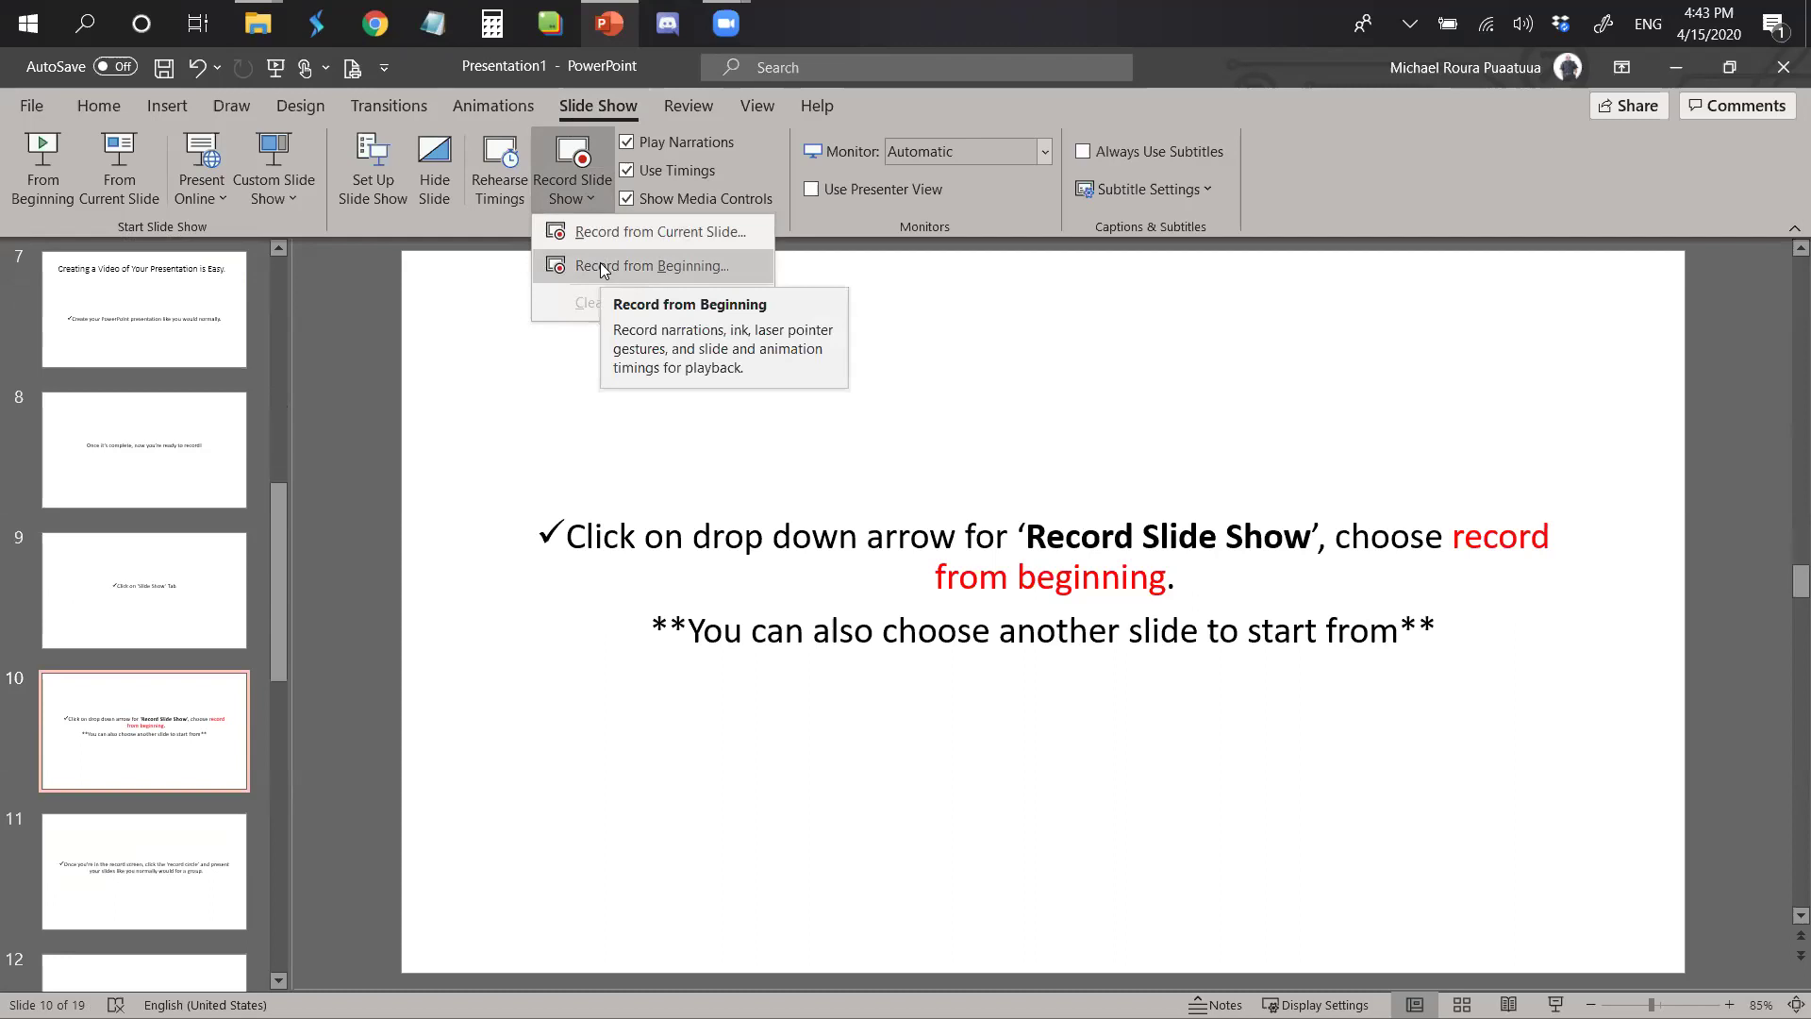
pyautogui.click(668, 230)
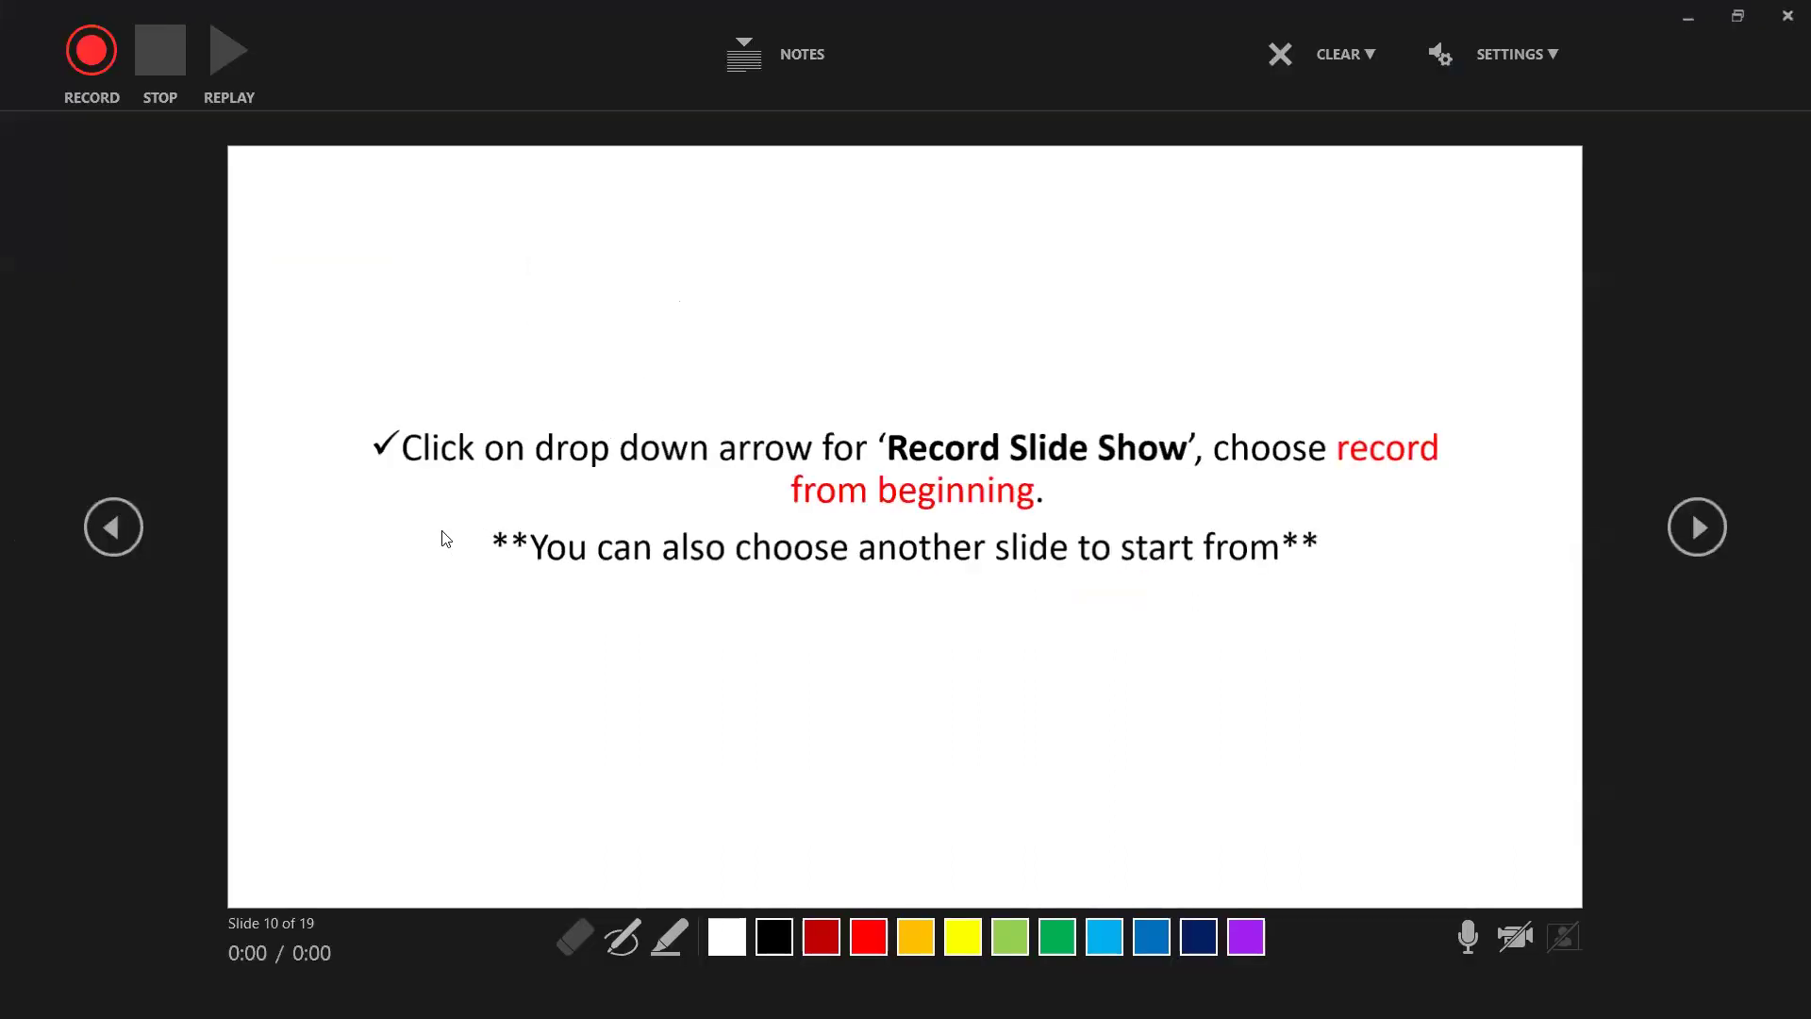
# Record narration across slide 11 and the Congratulations slide 12, stopping at 0:25.
pyautogui.click(1690, 509)
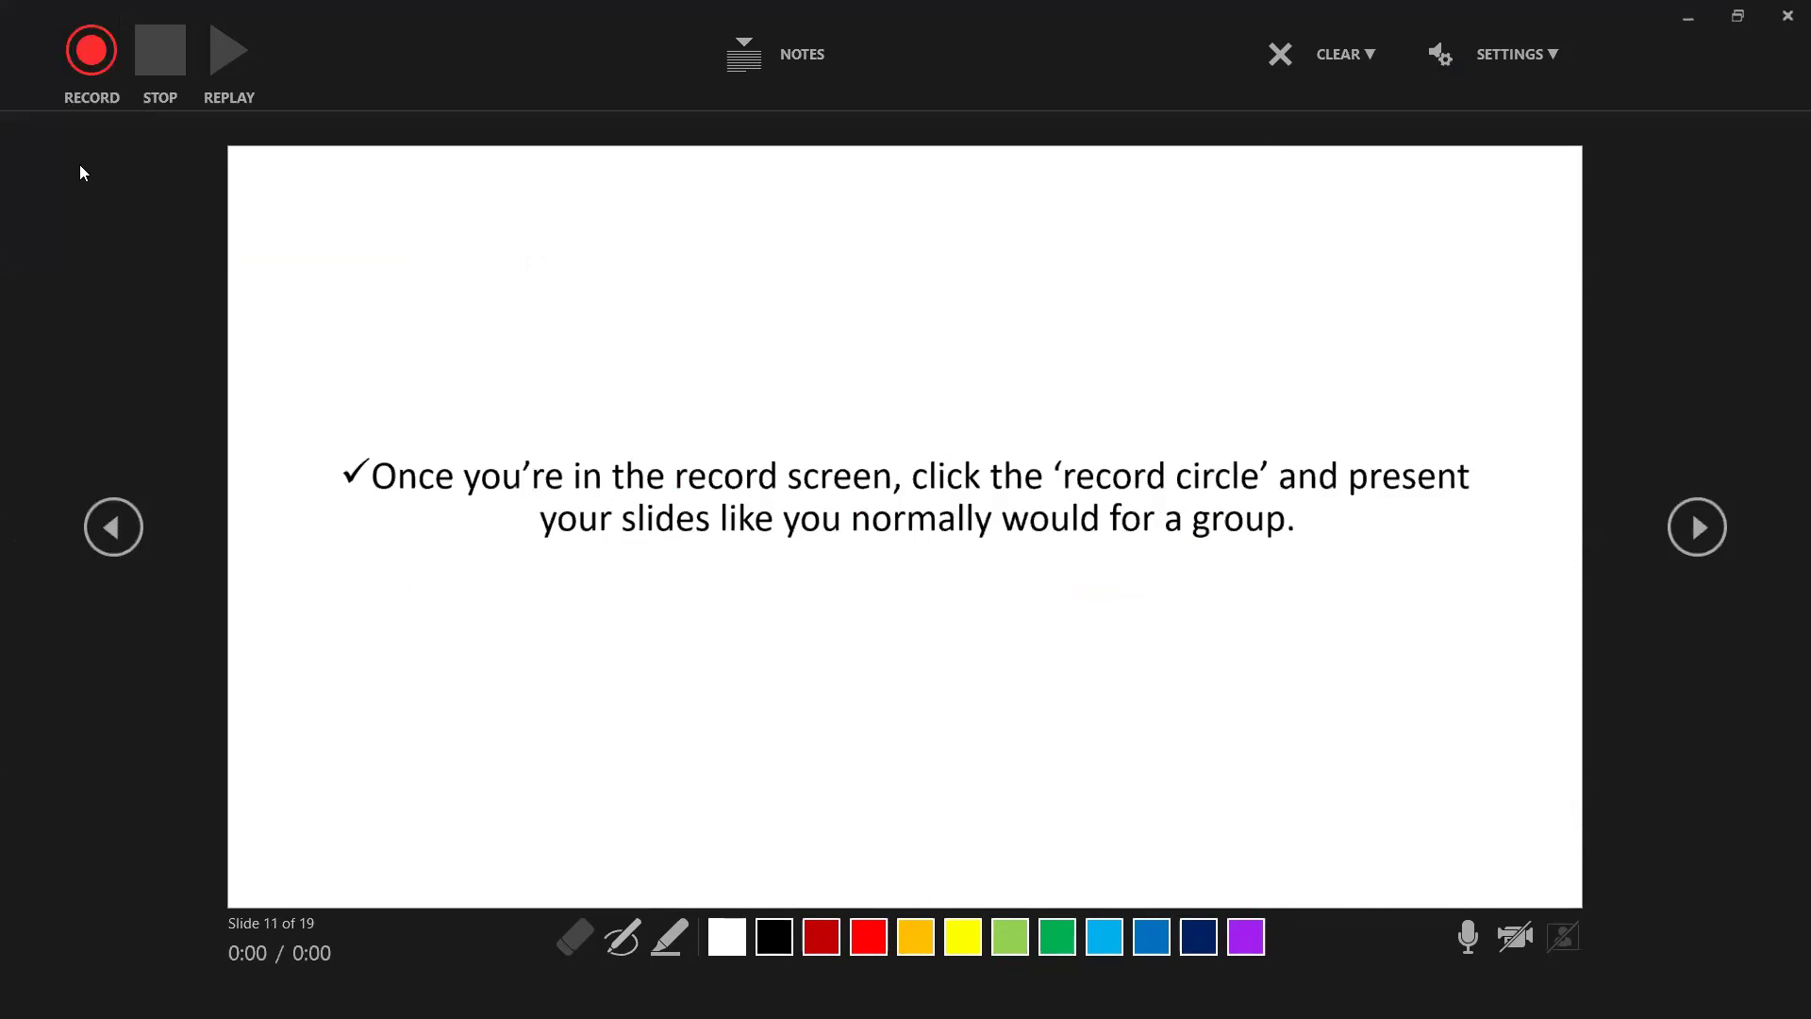
pyautogui.click(83, 78)
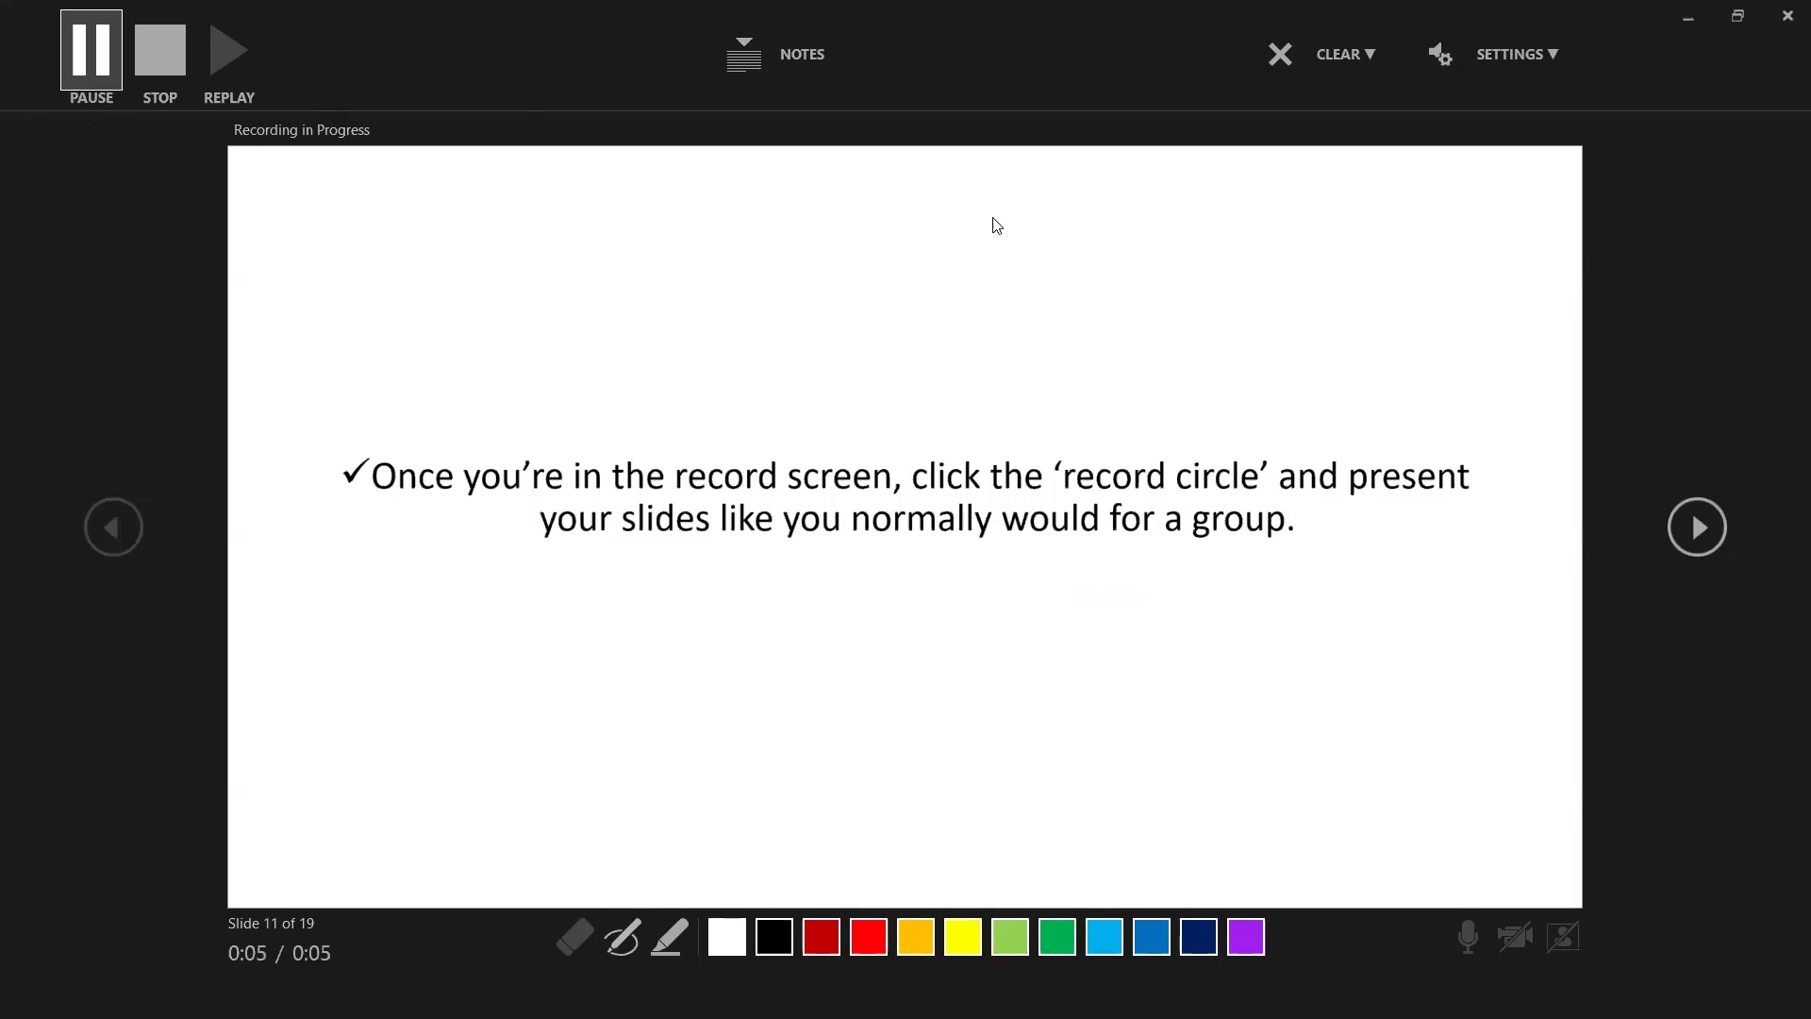
pyautogui.click(1675, 553)
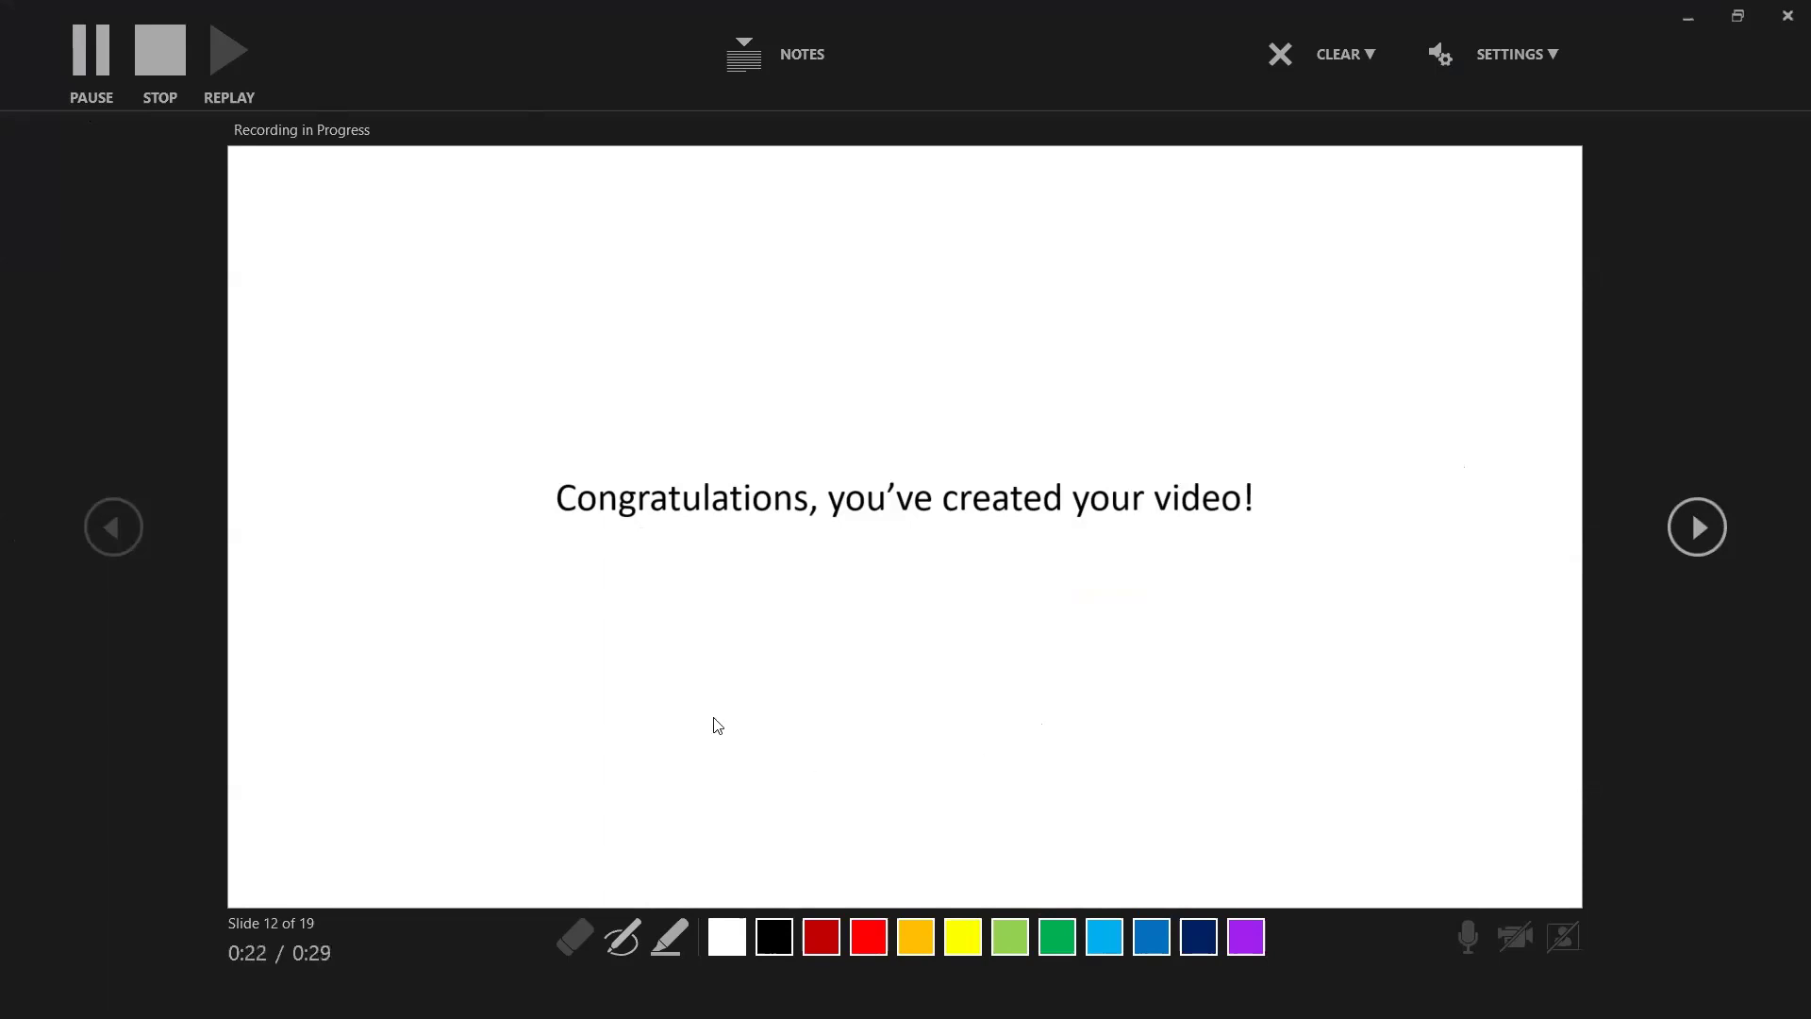
pyautogui.click(161, 49)
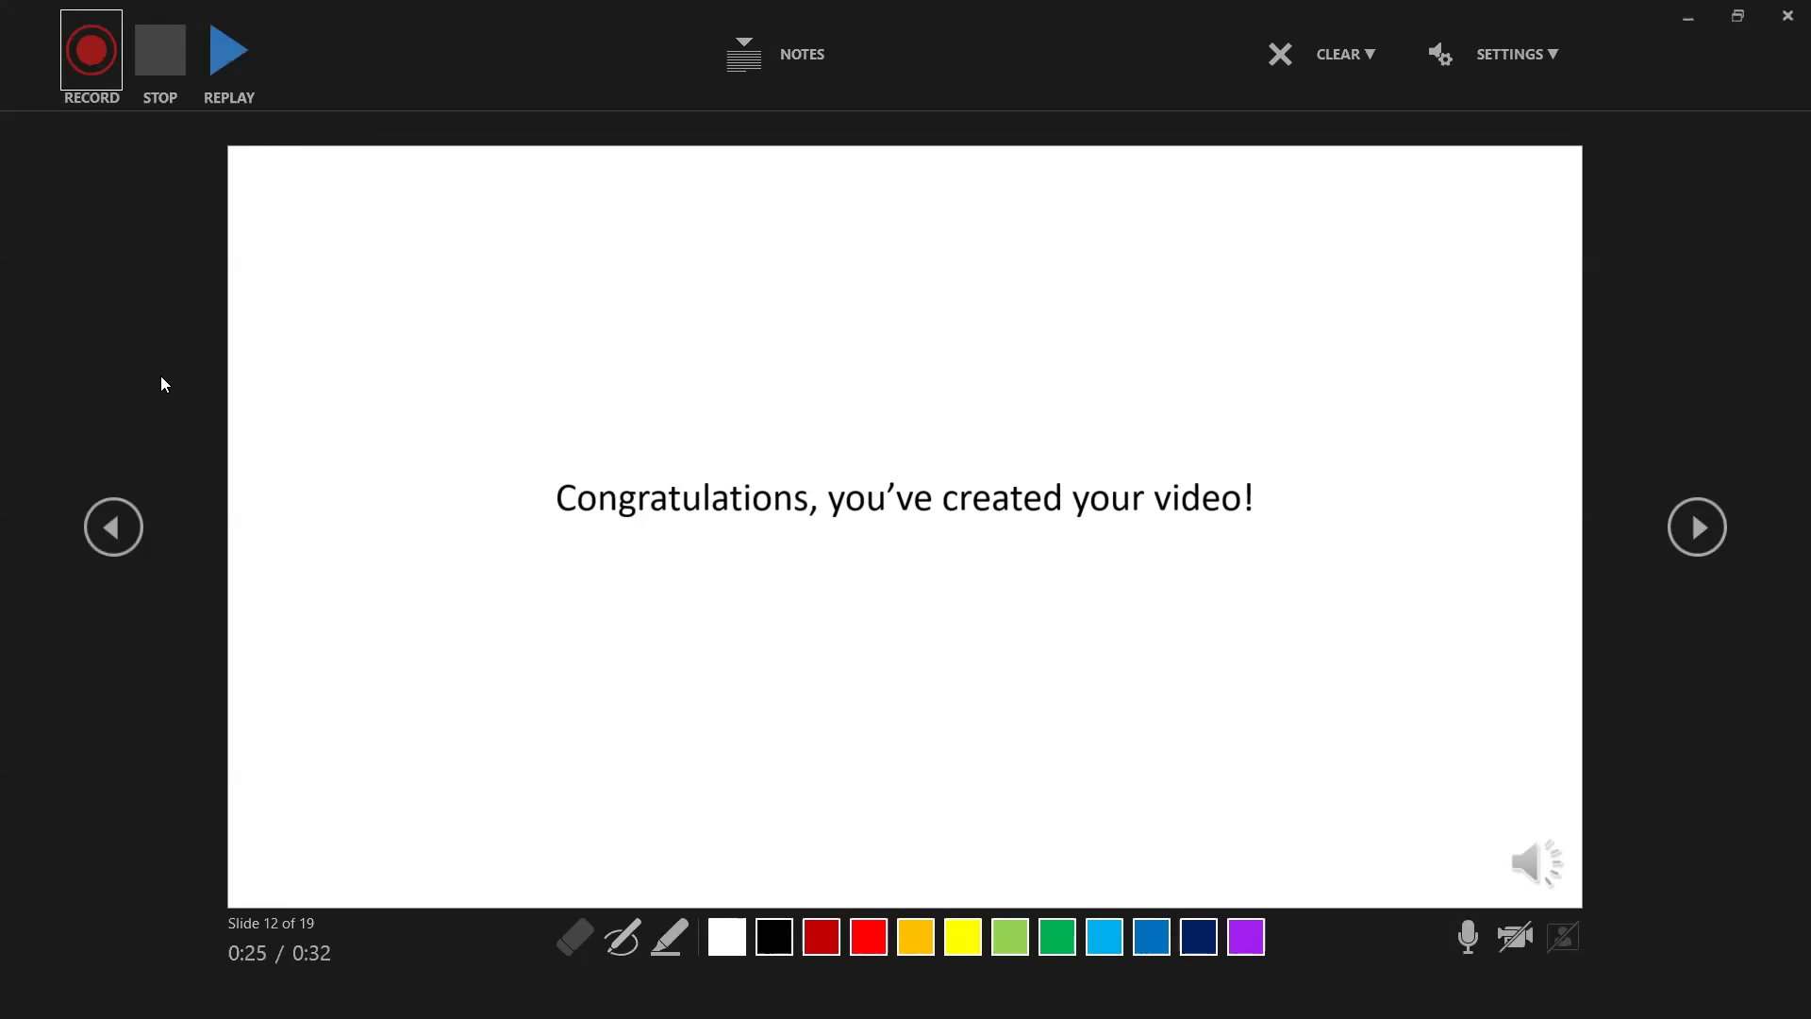
# Leave the recorder, visit Let's Recap, then show slide 14, 'Ok.. How do you view your masterpiece??'.
pyautogui.press('Escape')
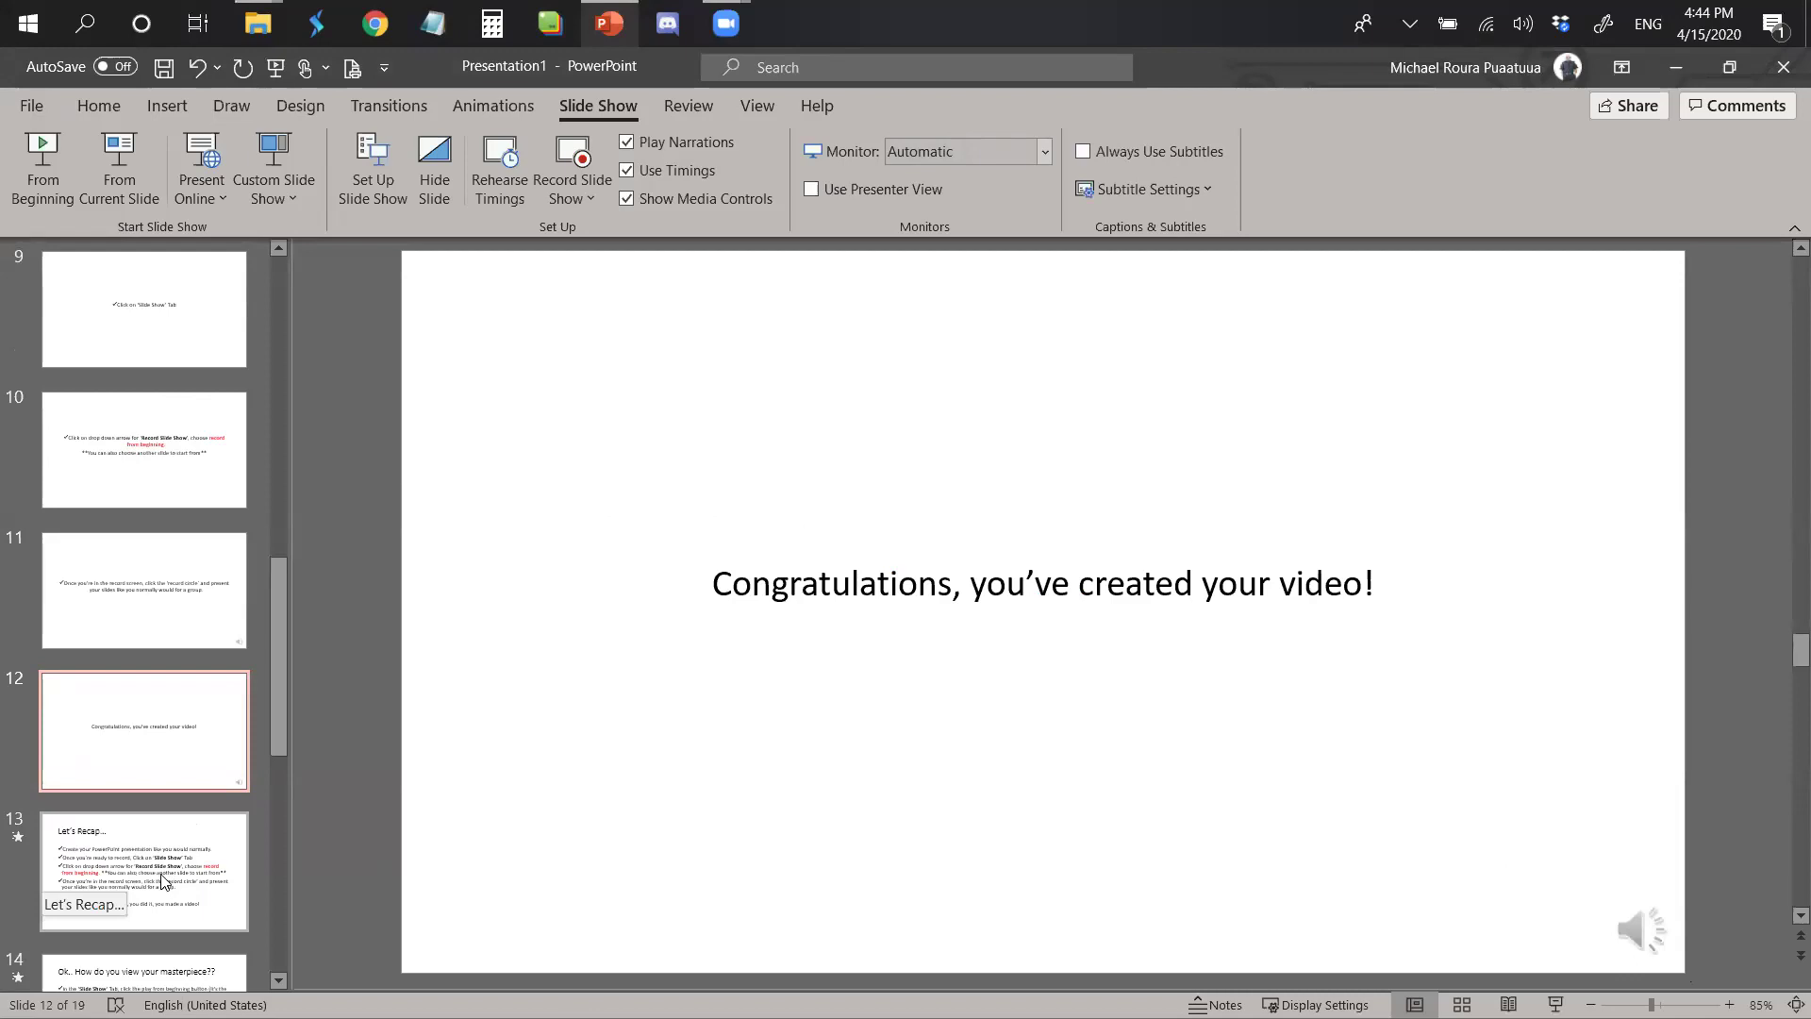
pyautogui.click(163, 882)
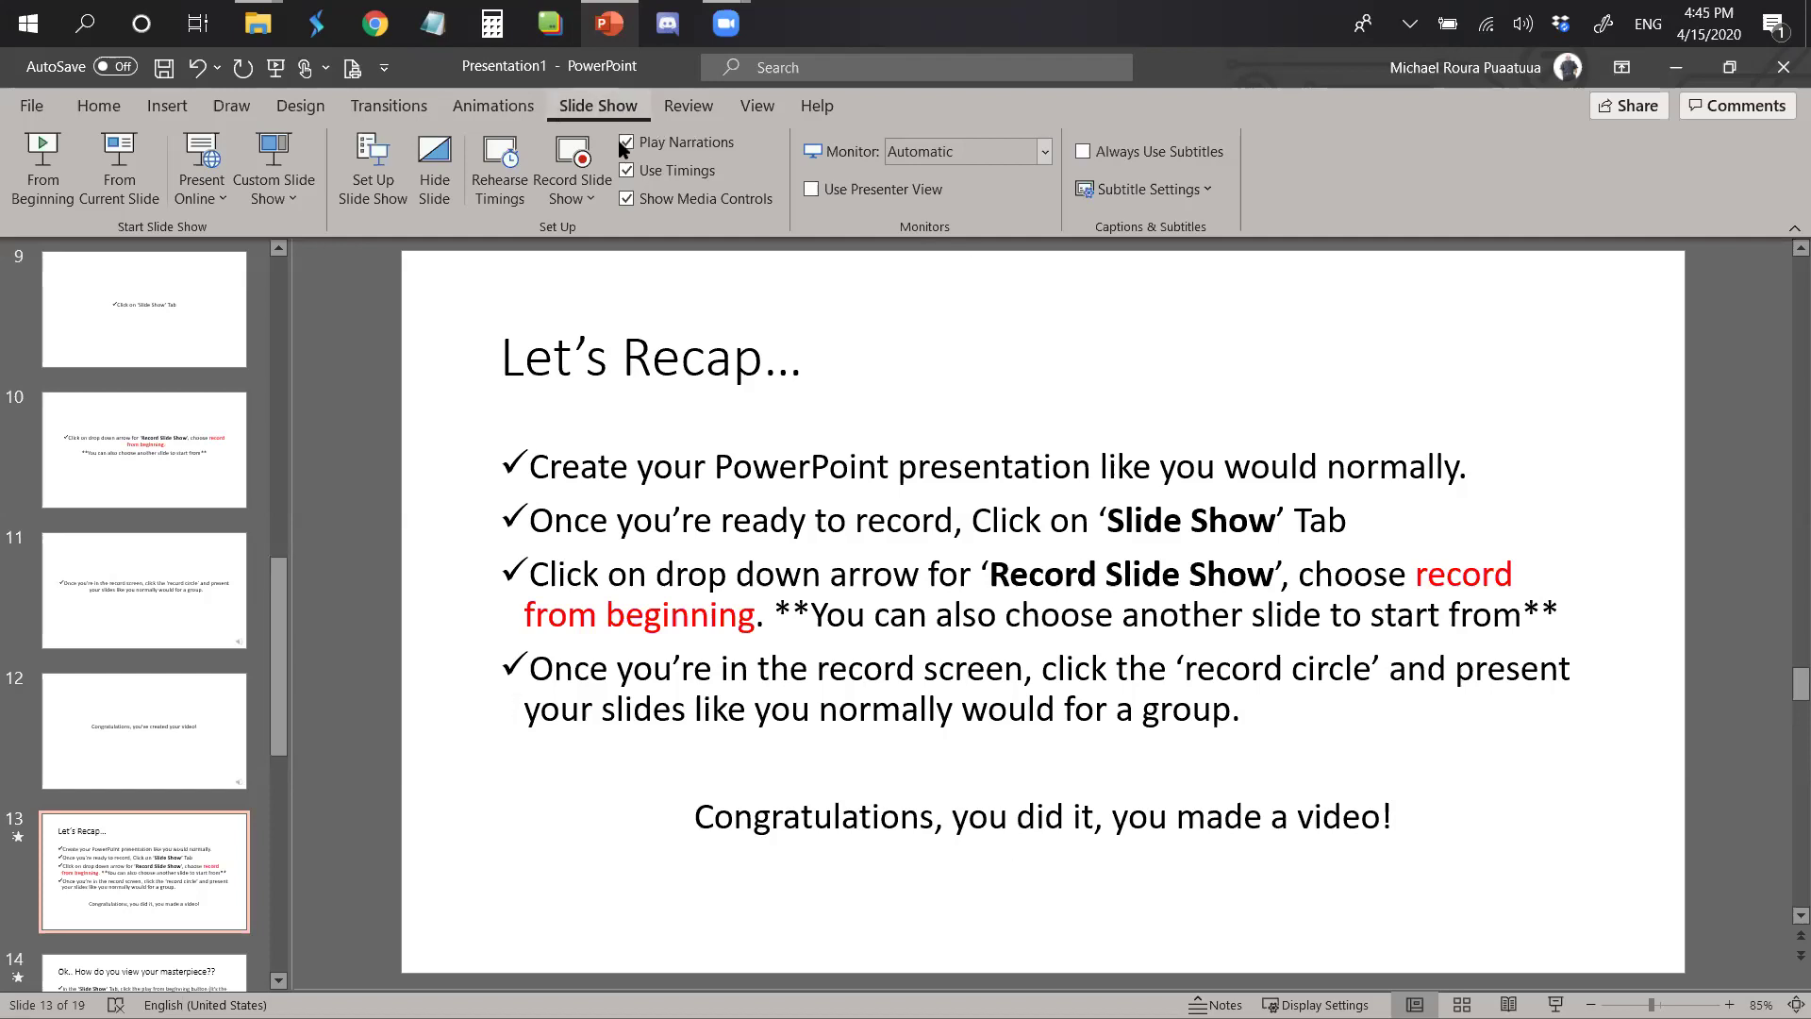
pyautogui.click(592, 202)
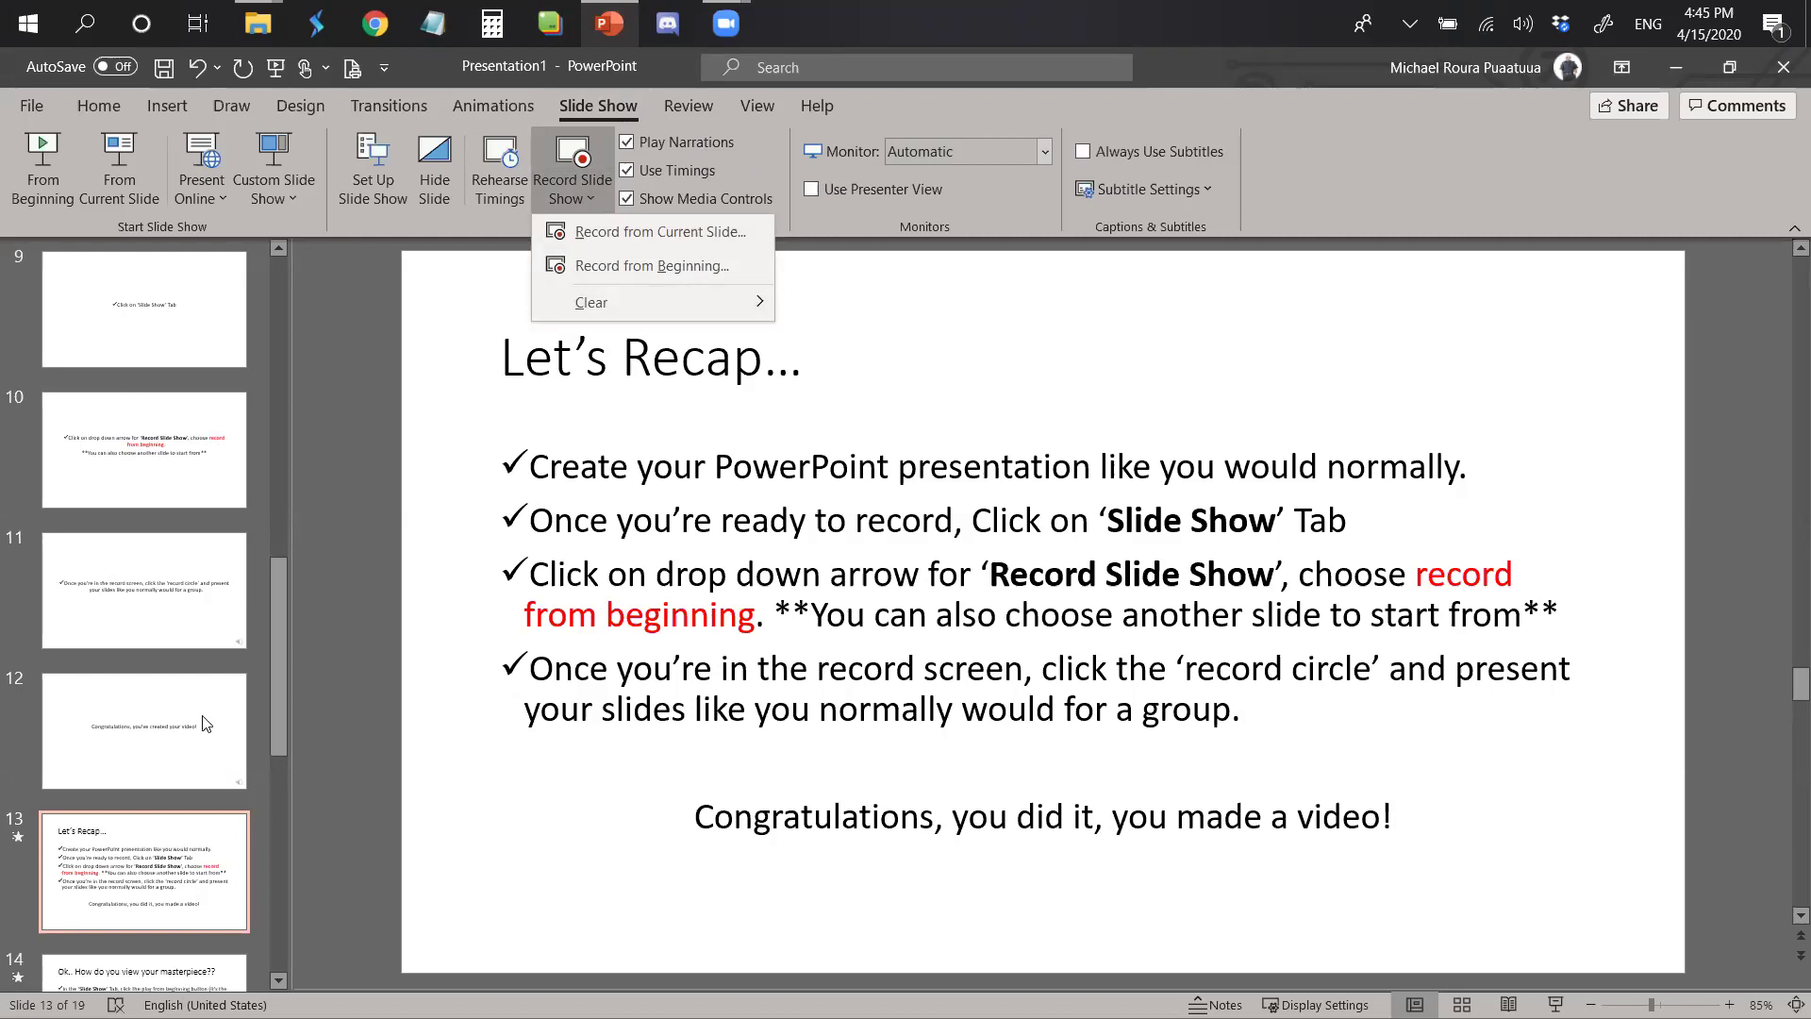
pyautogui.click(281, 626)
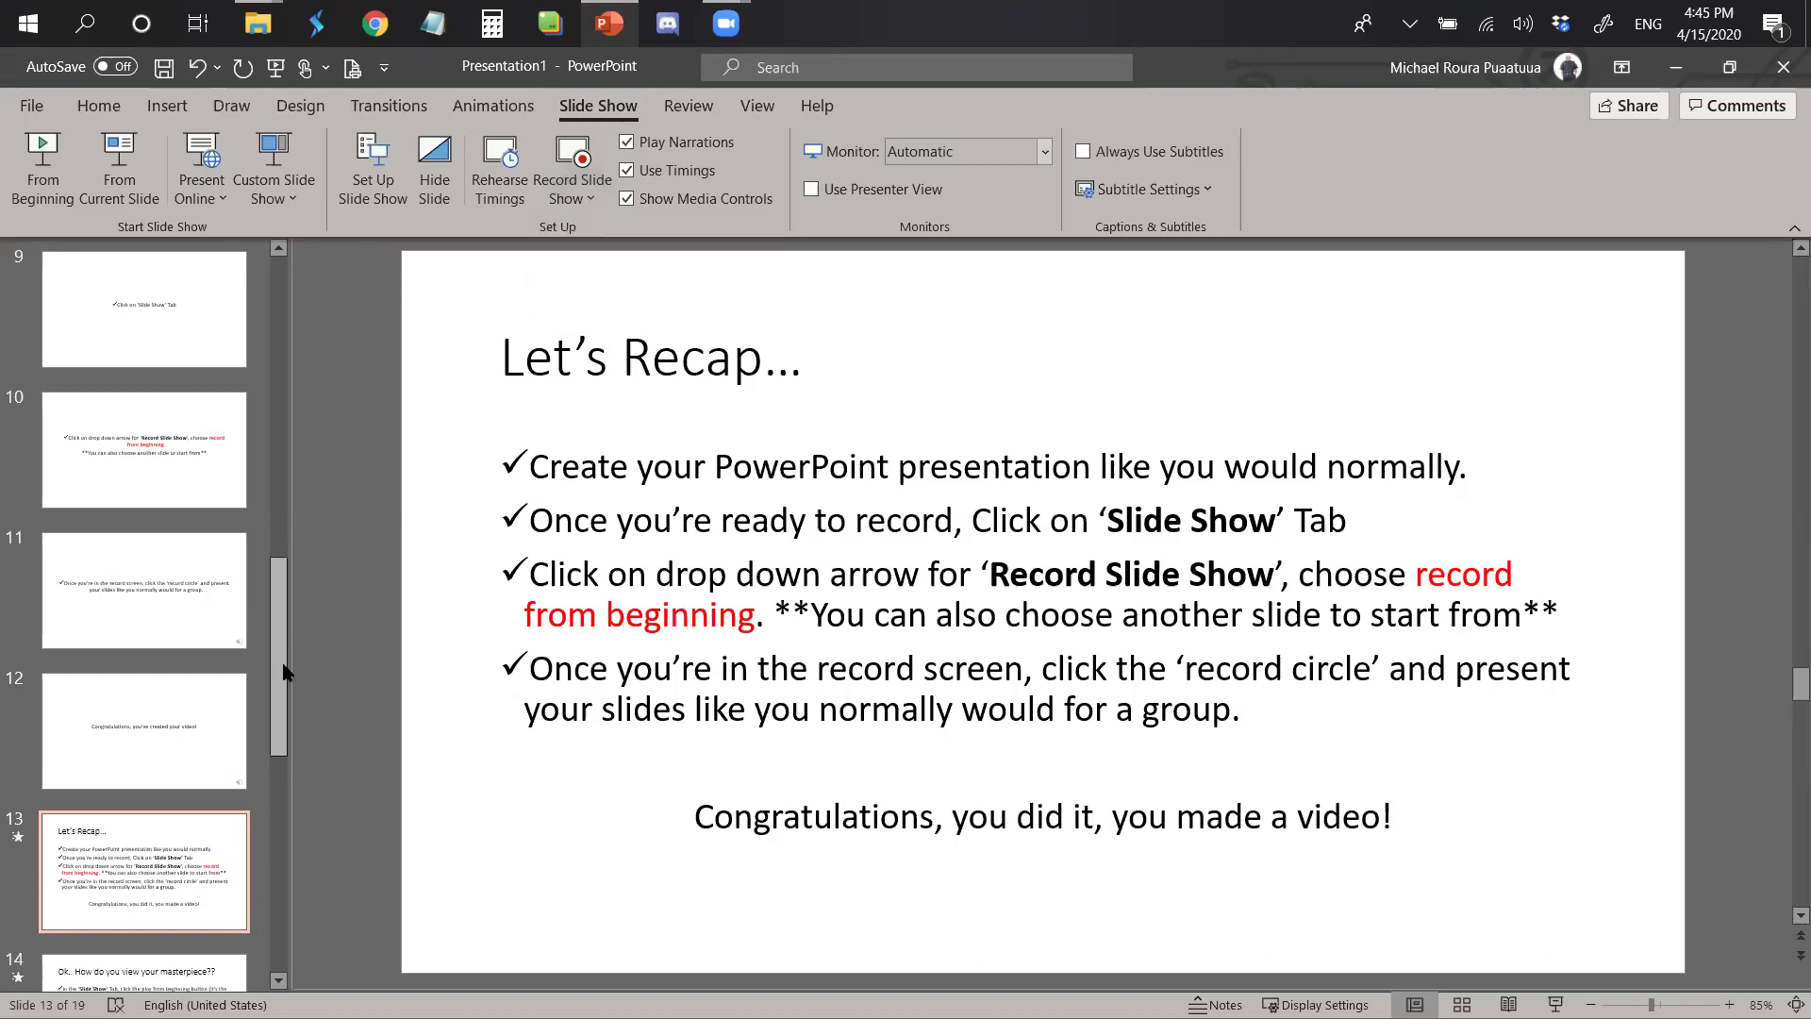
pyautogui.click(173, 978)
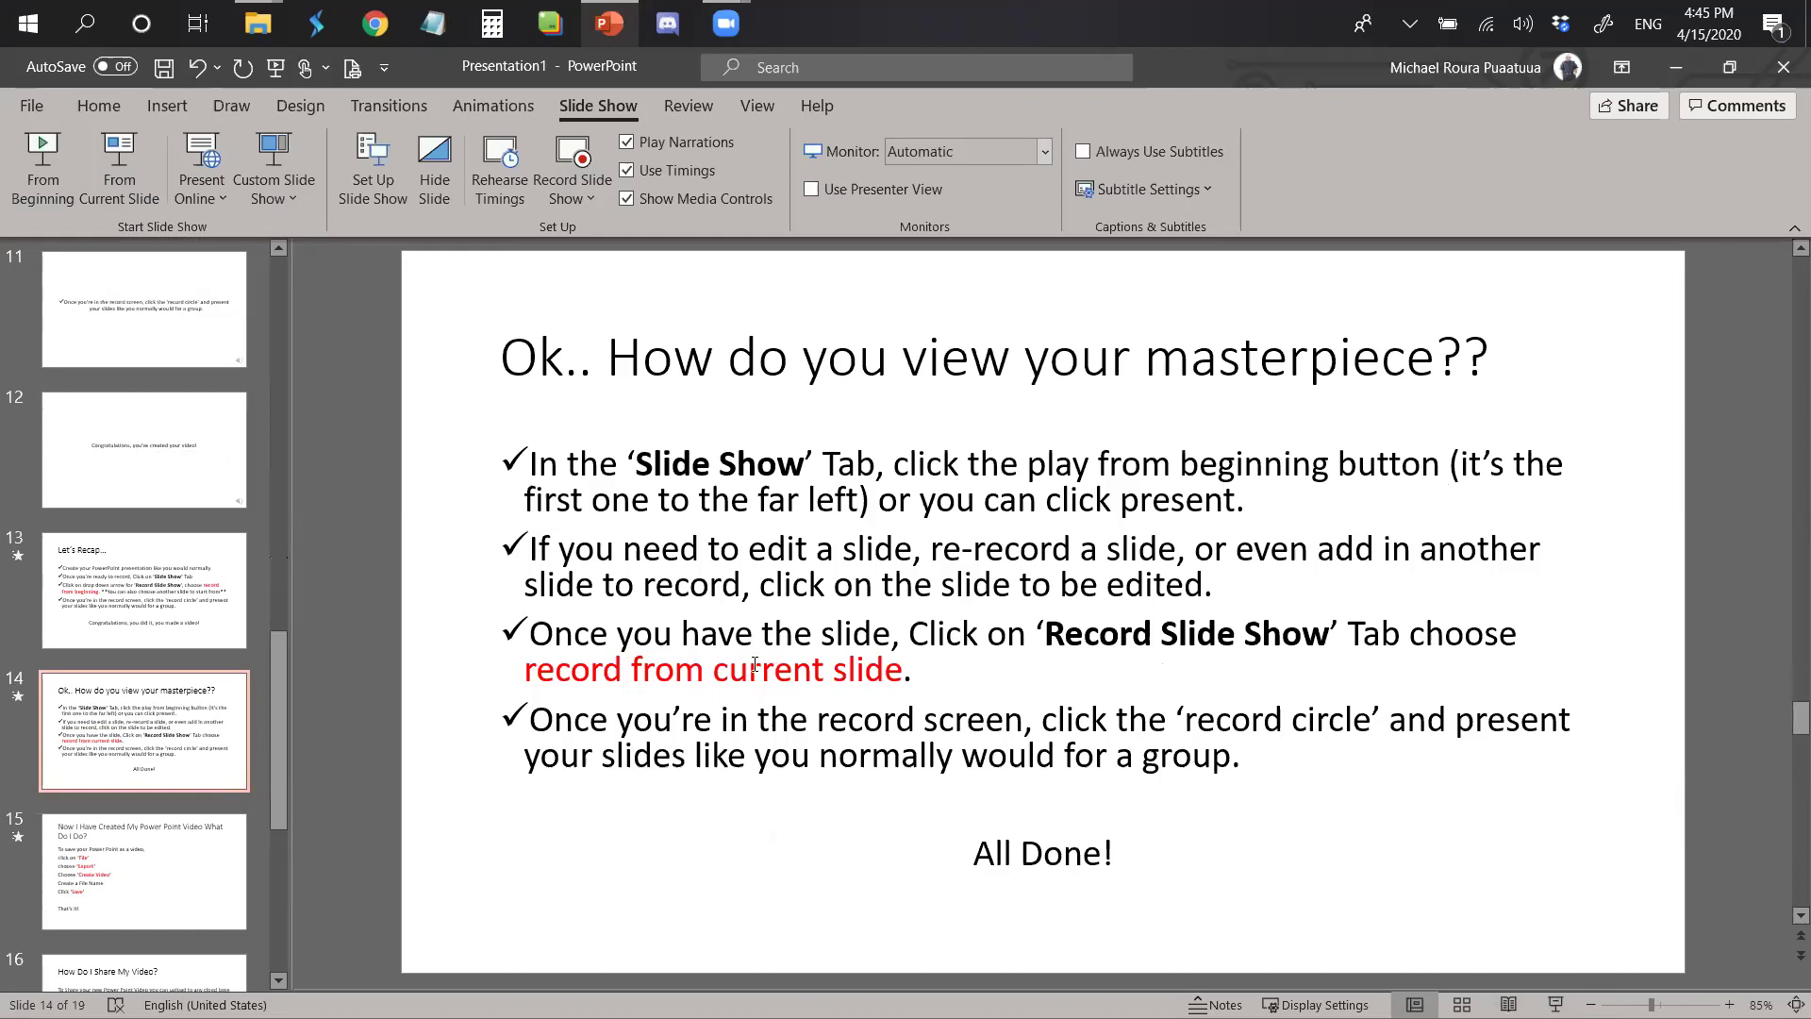
# Insert a new blank slide after slide 12, the Congratulations slide.
pyautogui.click(227, 479)
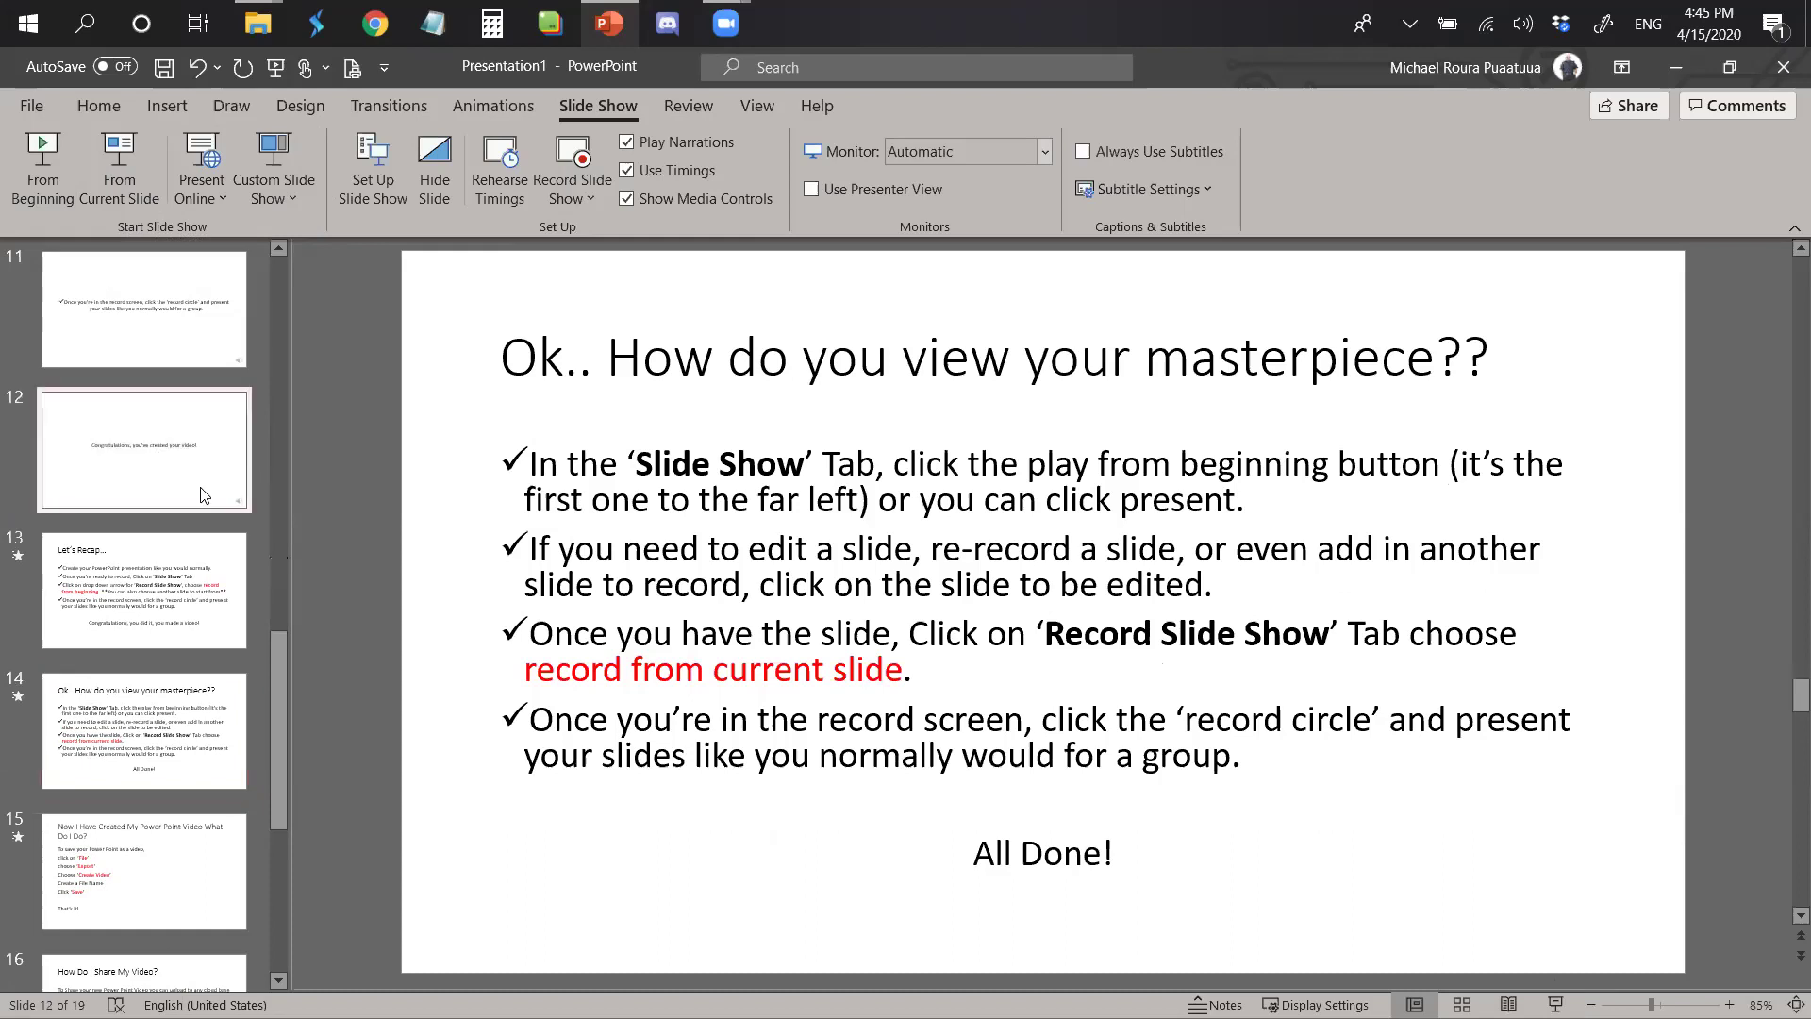
pyautogui.click(194, 366)
pyautogui.click(169, 493)
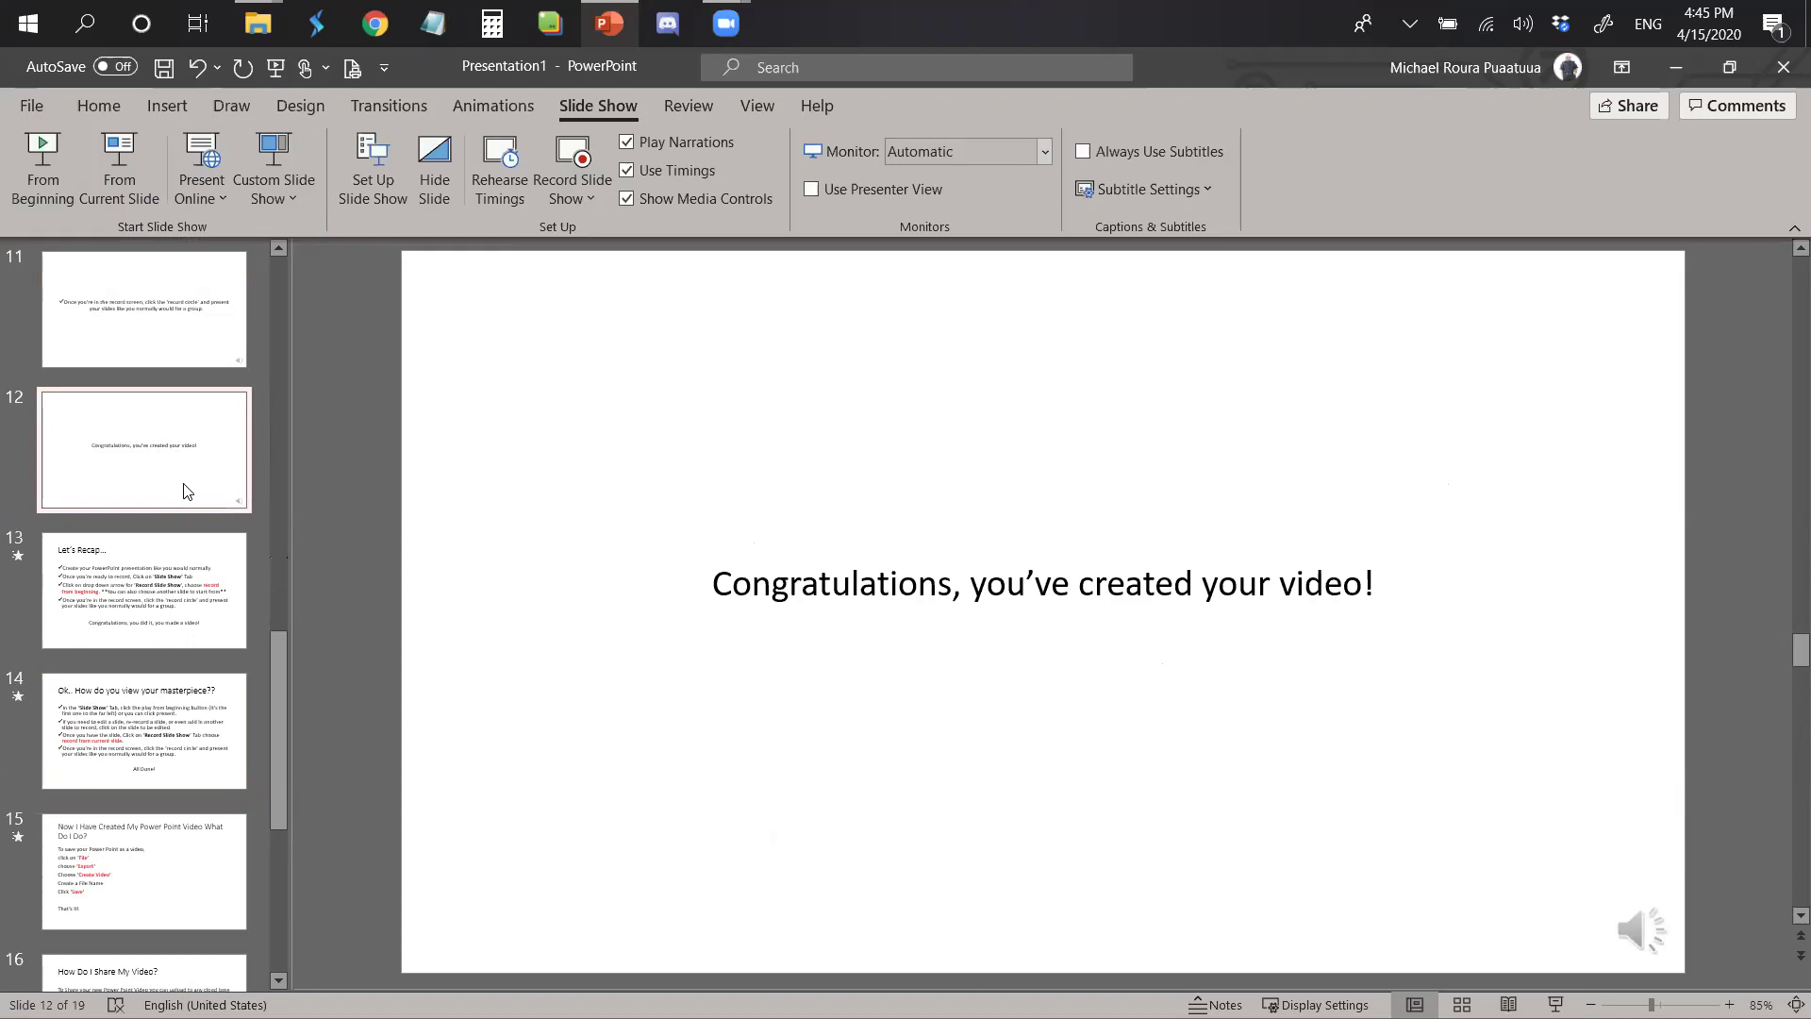
pyautogui.rightClick(185, 491)
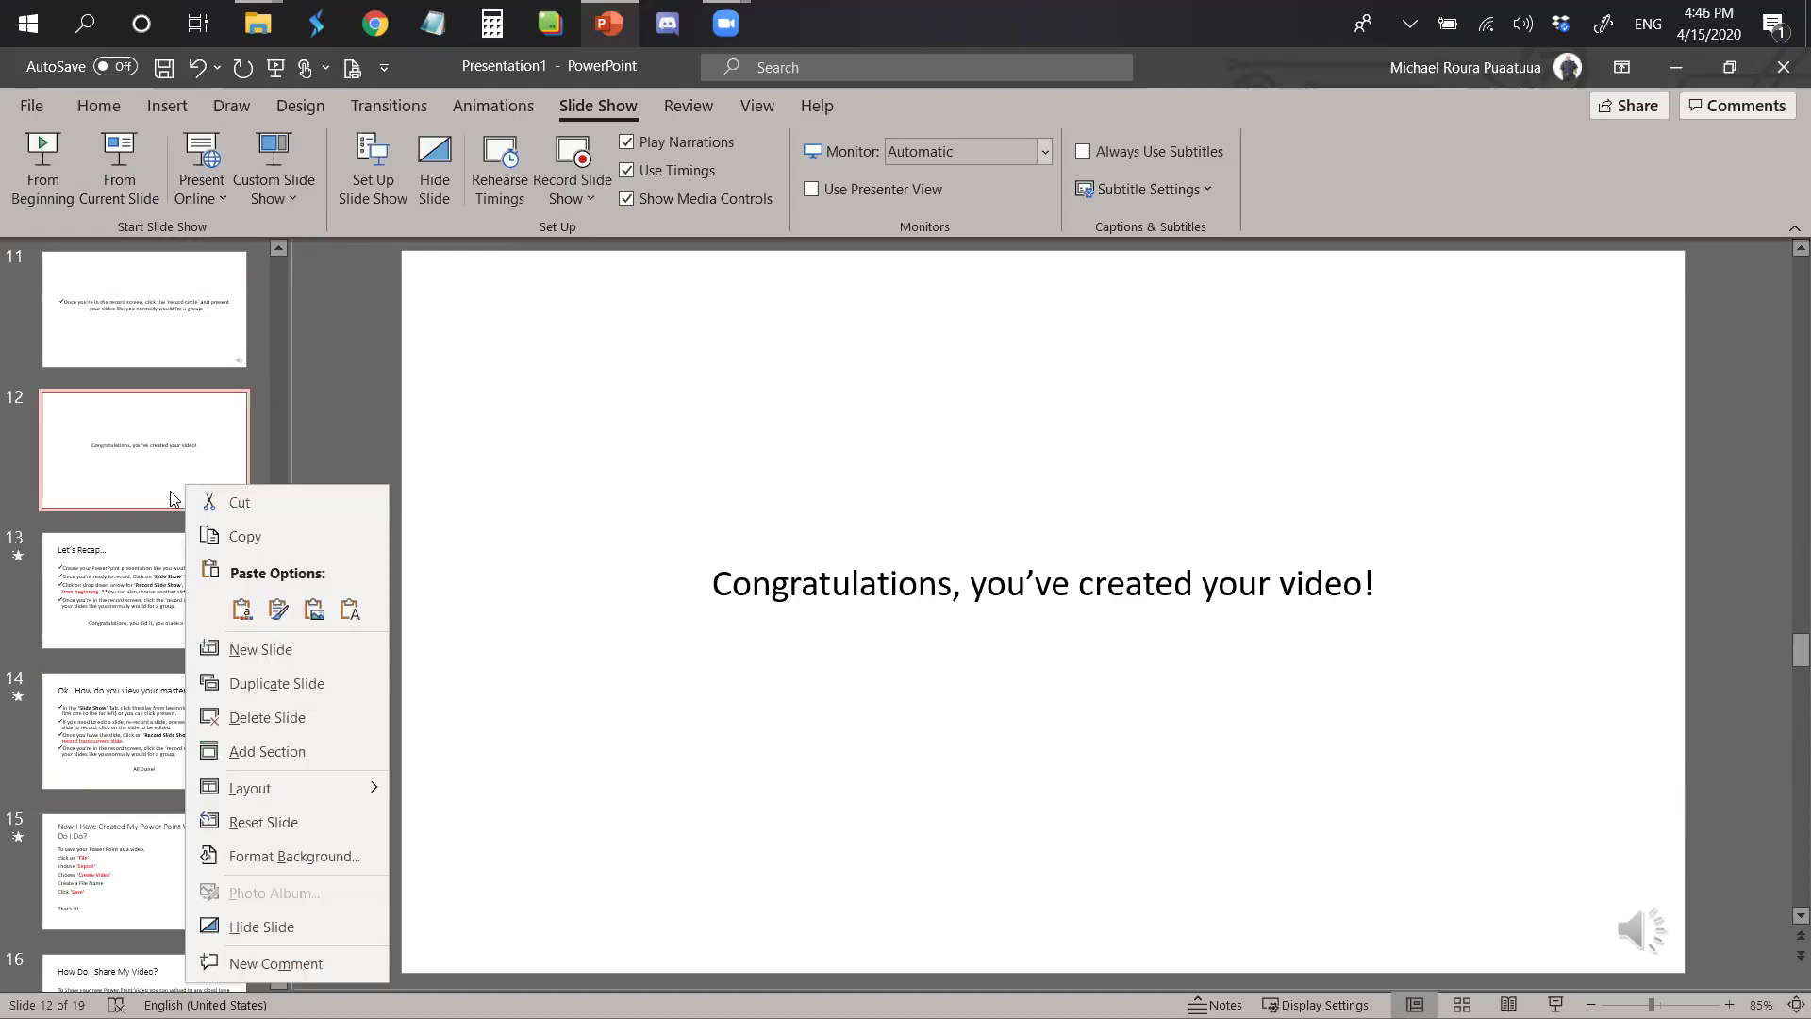
pyautogui.click(231, 650)
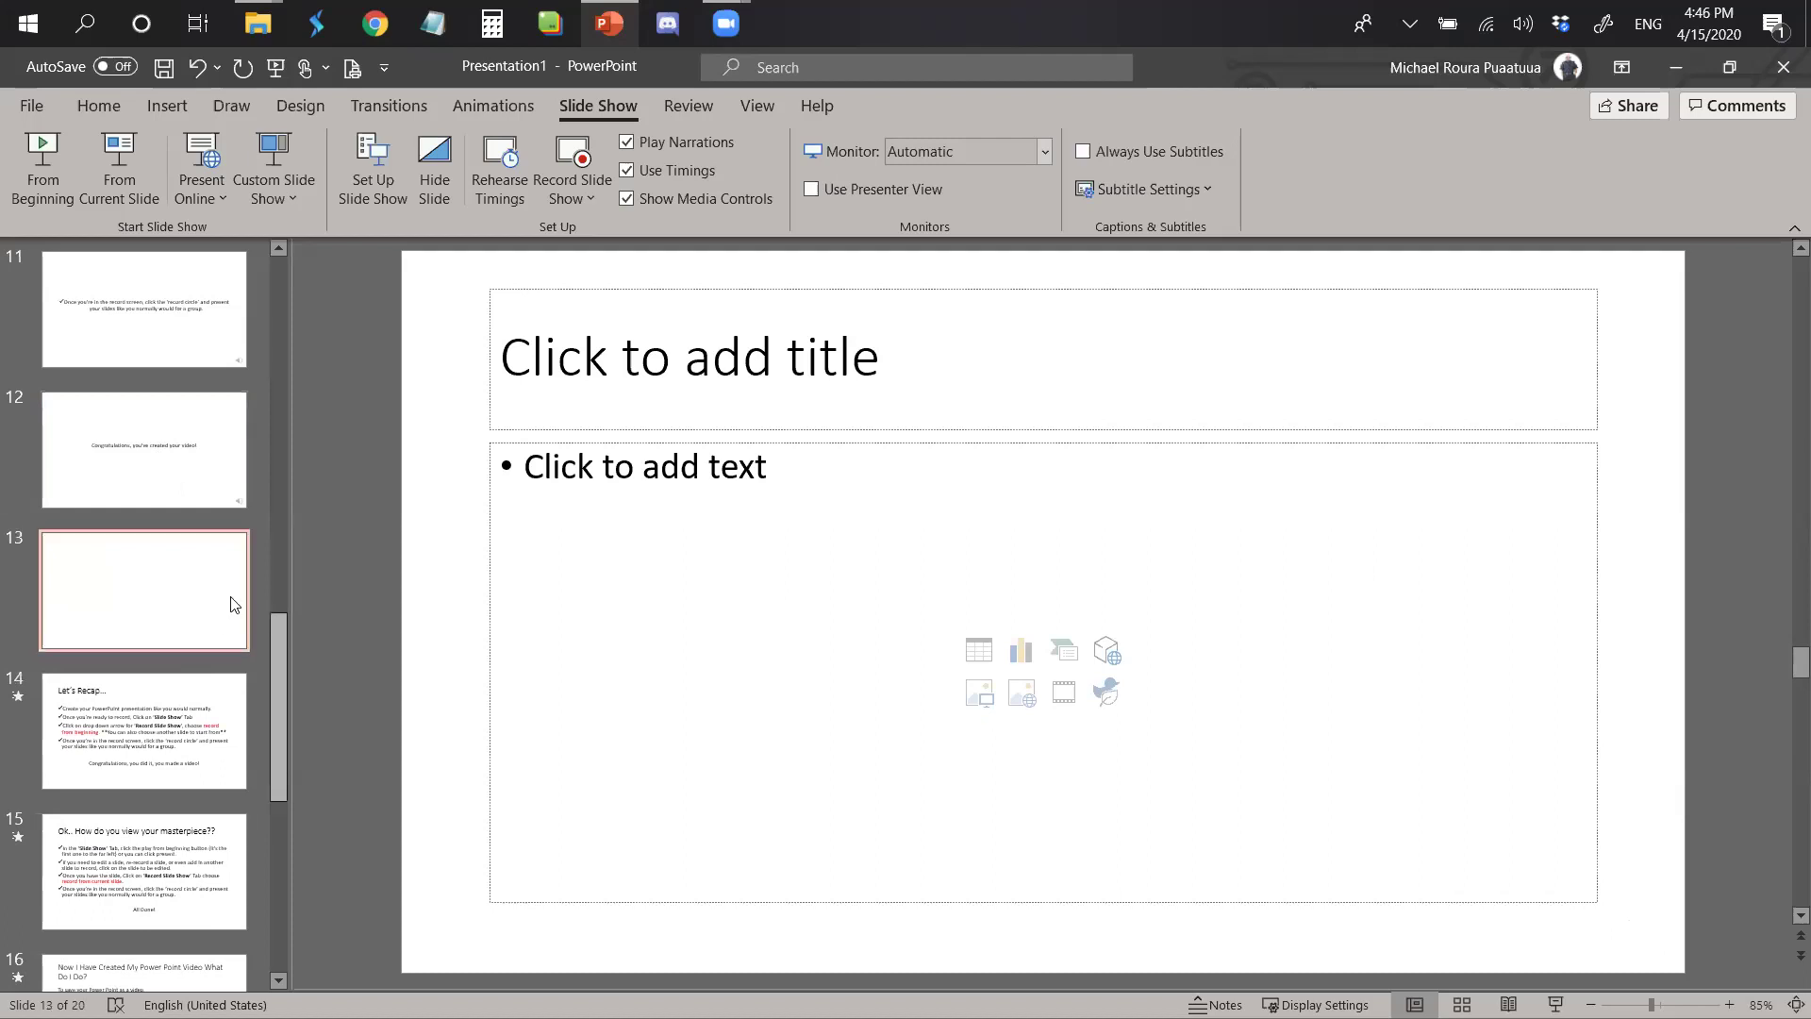
# Delete the blank slide 13 so Let's Recap is slide 13 again.
pyautogui.click(592, 198)
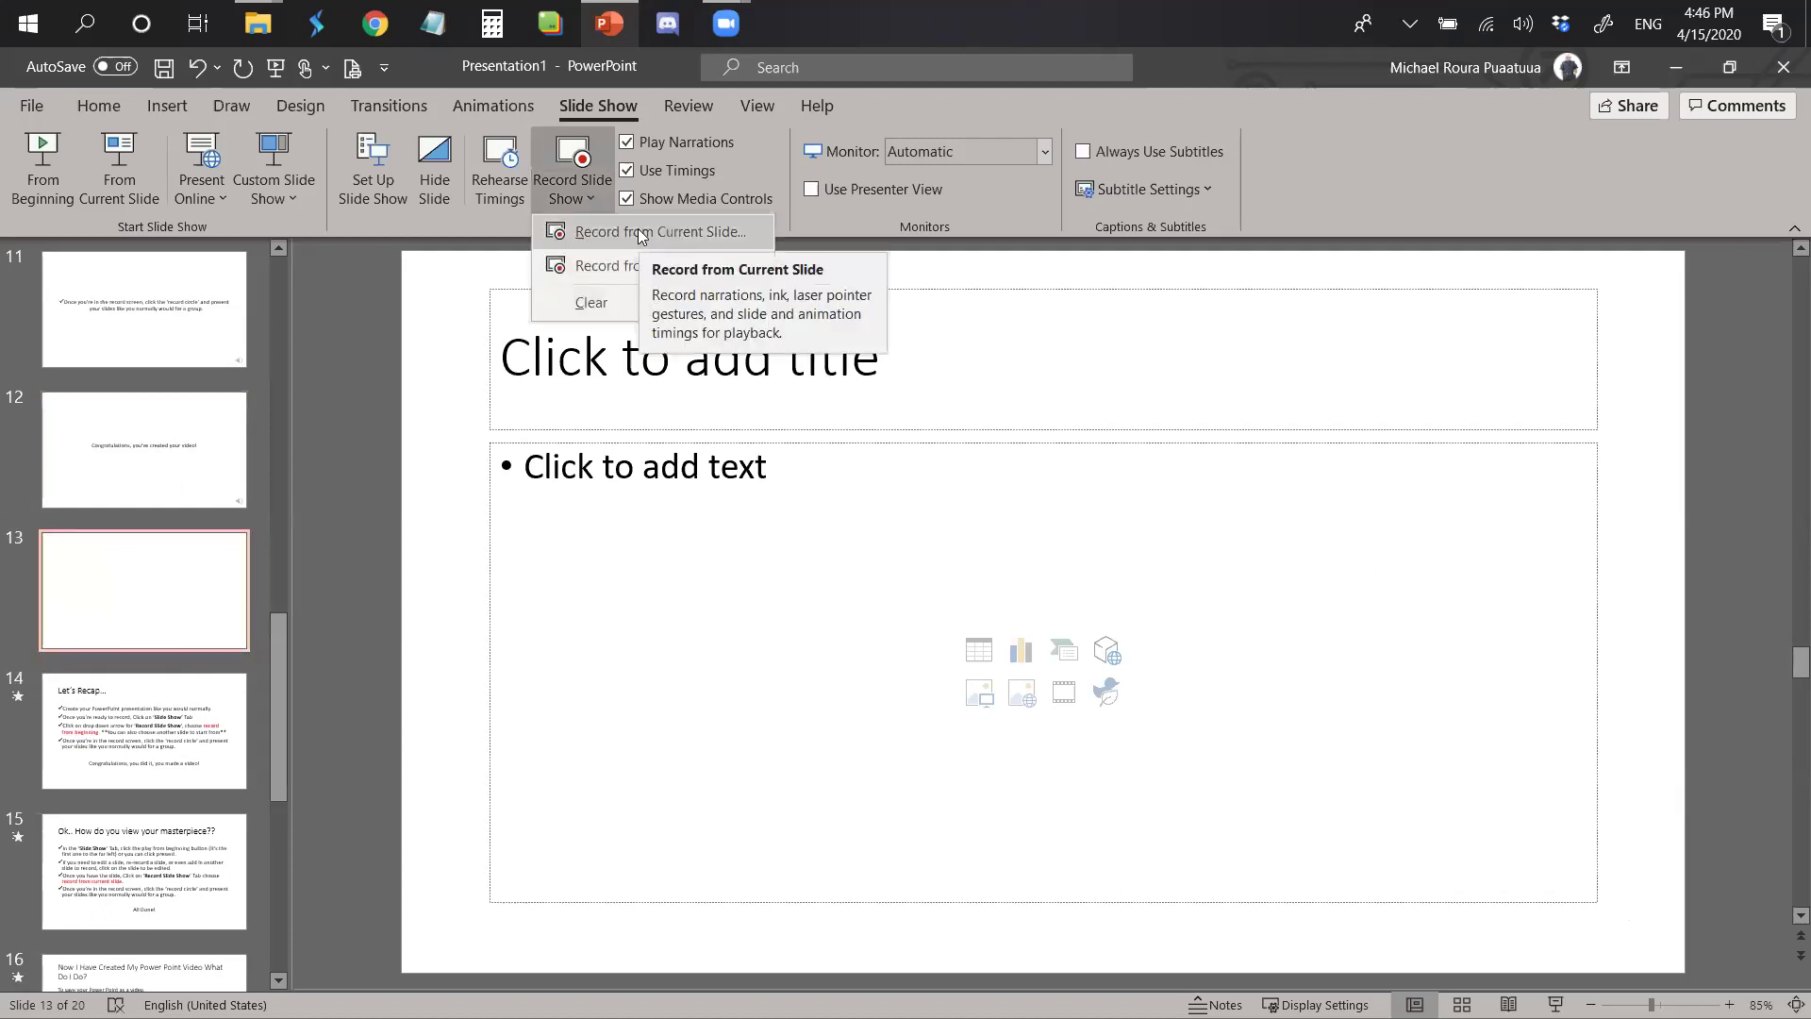
pyautogui.click(146, 606)
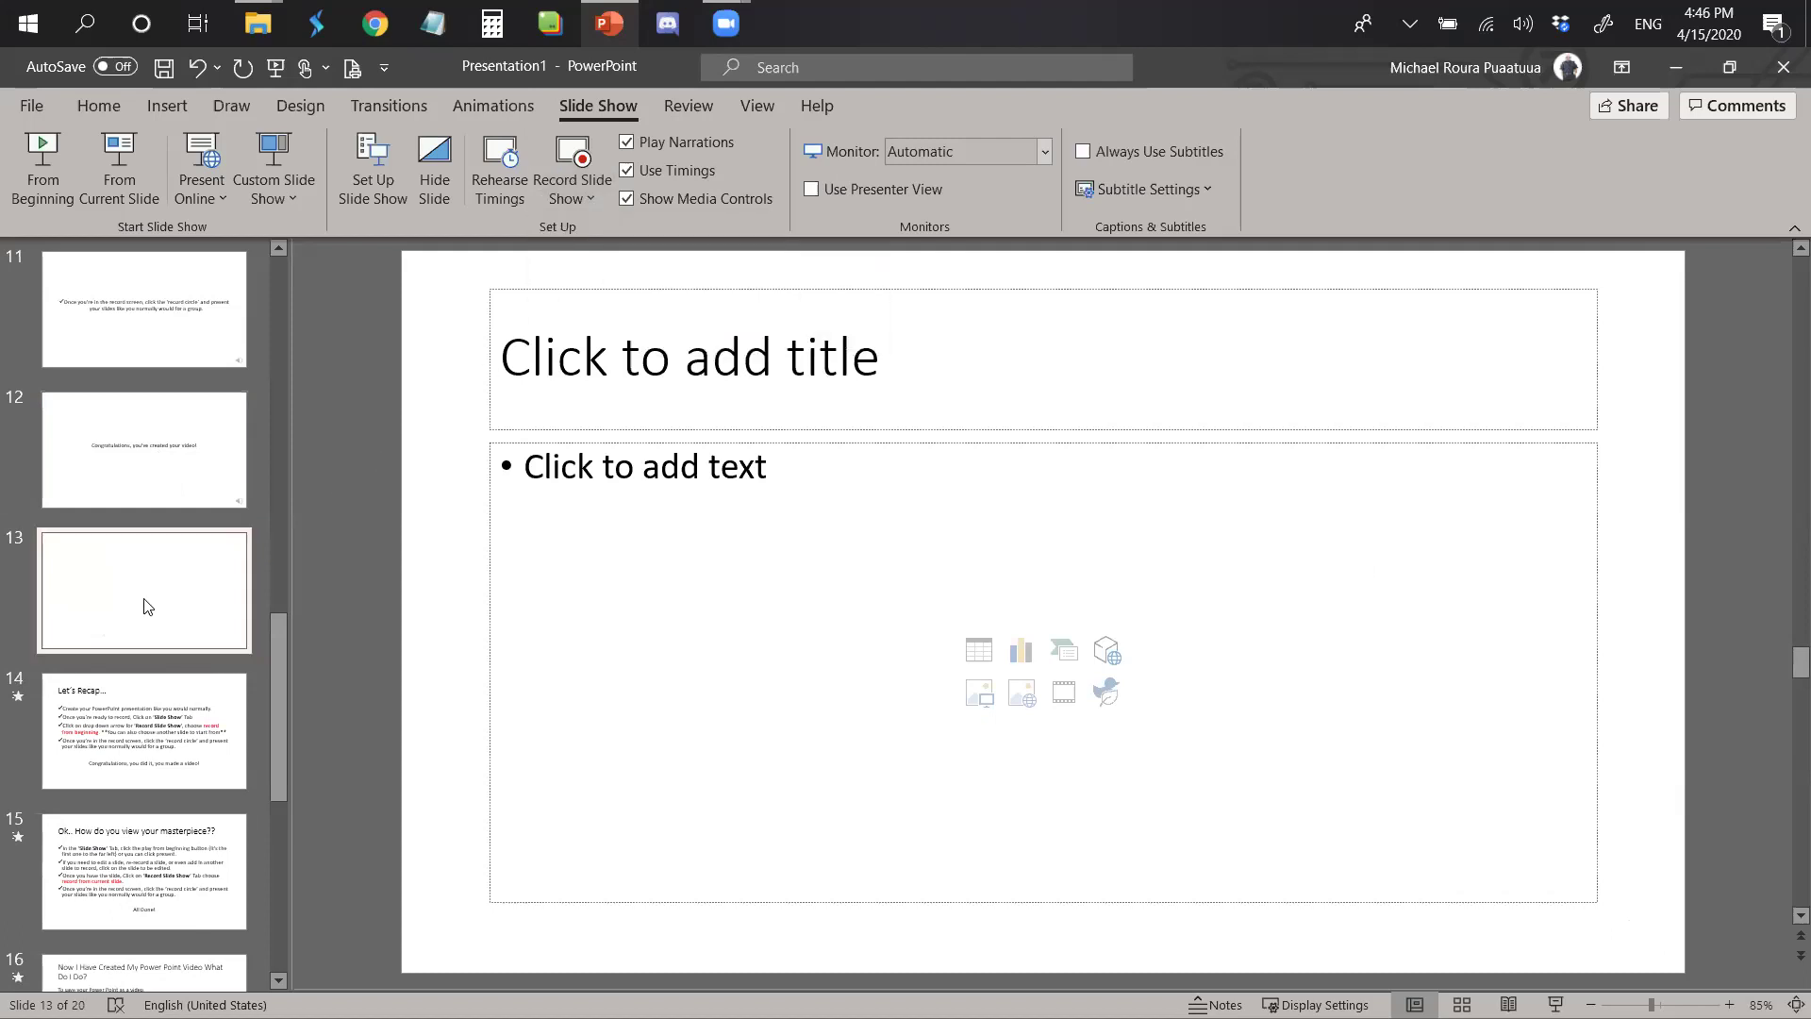
pyautogui.press('Delete')
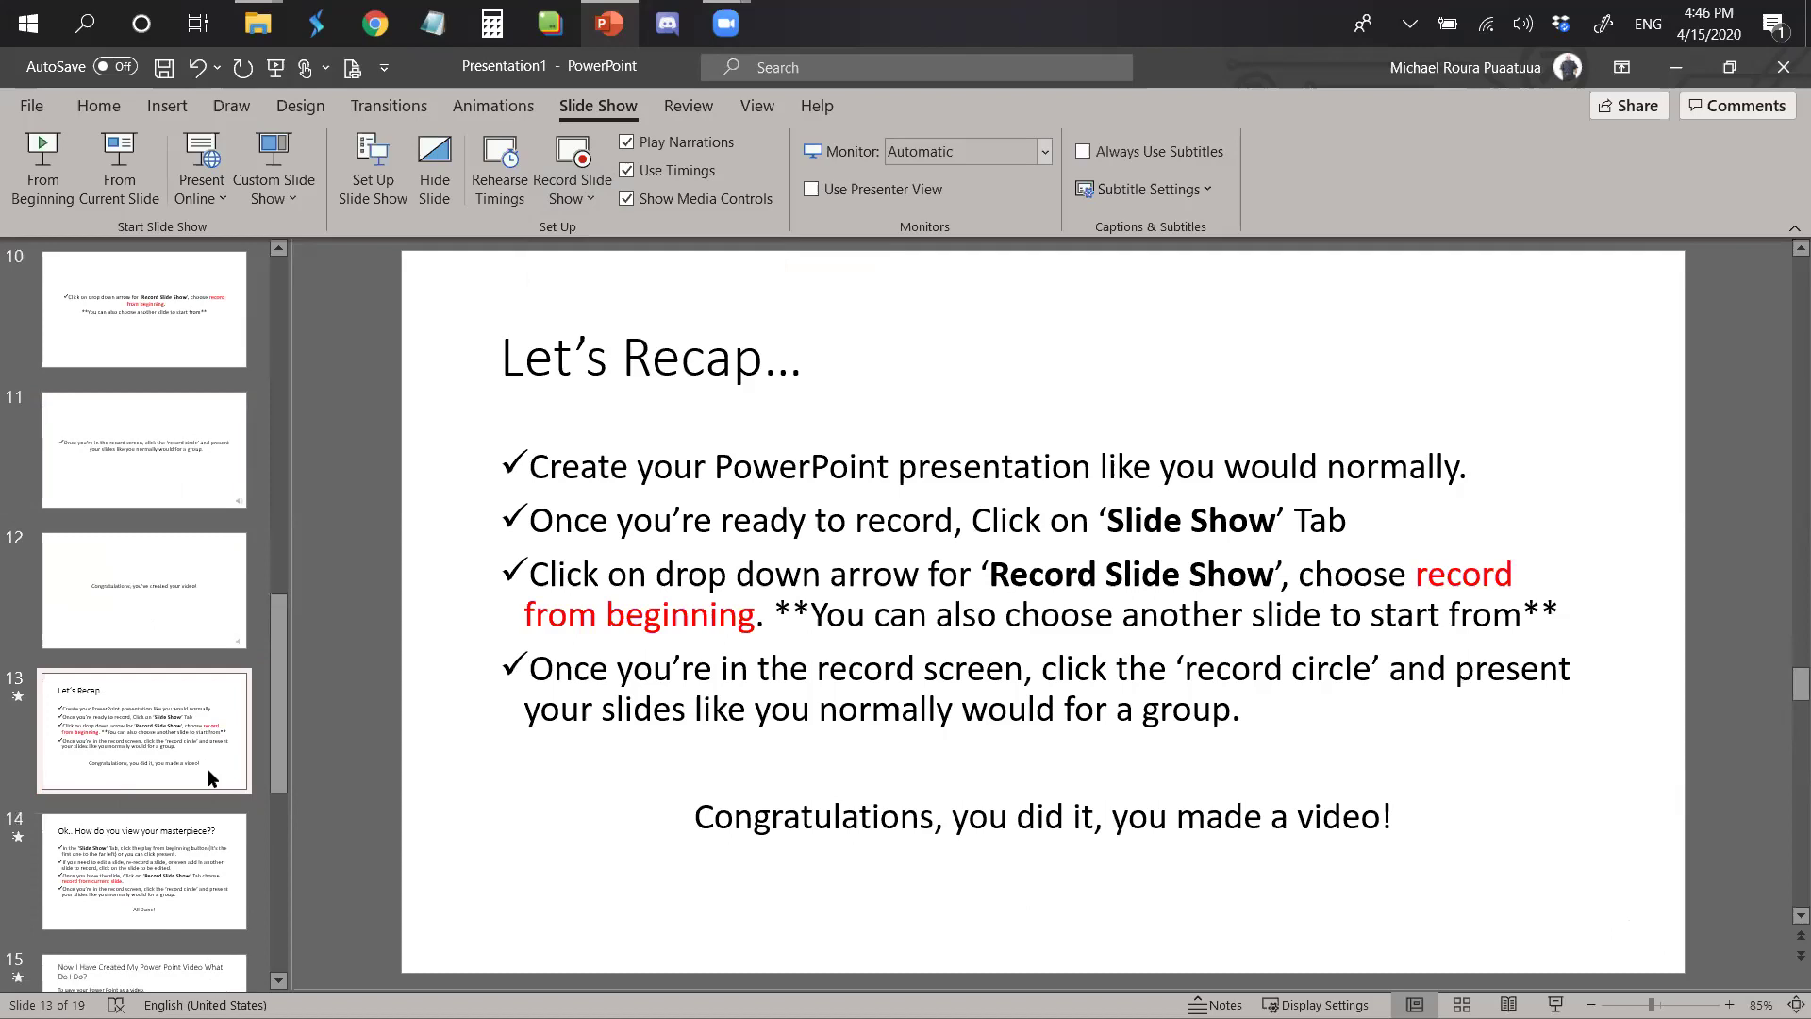
# Go past slide 14 to slide 15, which lists the video export steps.
pyautogui.click(174, 910)
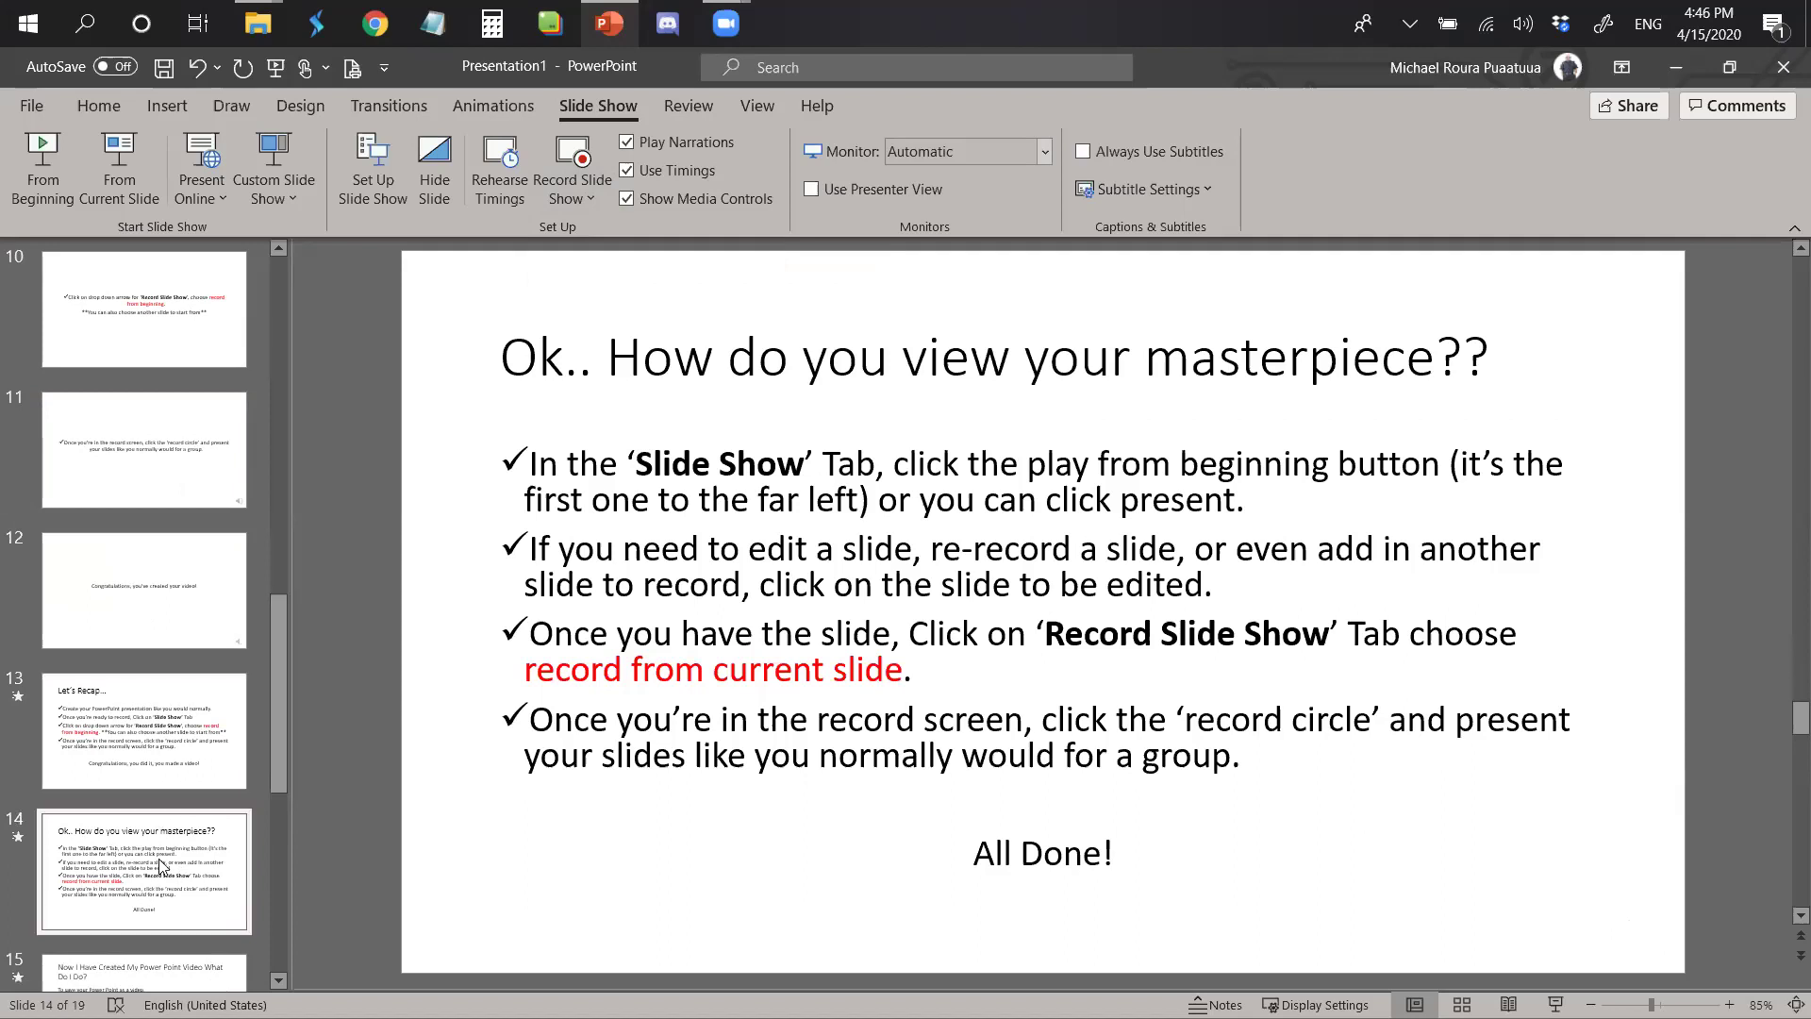
pyautogui.scroll(-3, 157, 802)
pyautogui.click(151, 677)
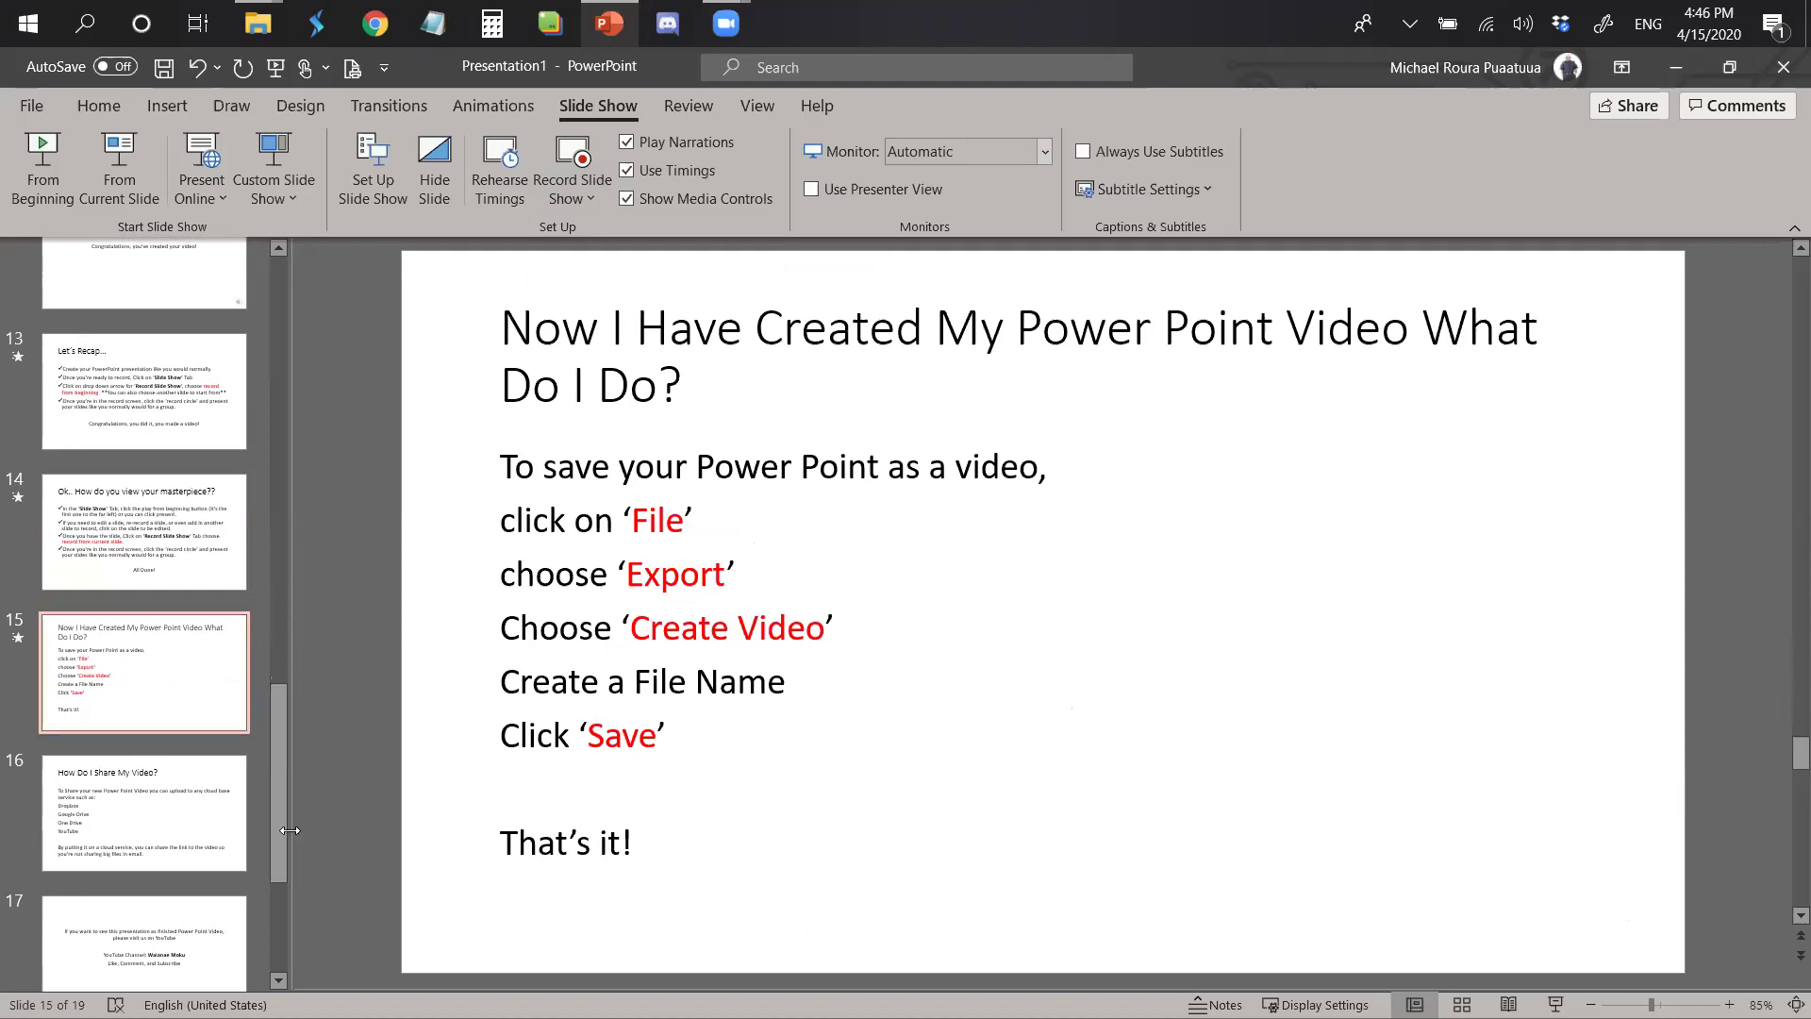
# Start a Full HD MPEG-4 video export, cancel at the Save As dialog, then show slide 16.
pyautogui.click(37, 109)
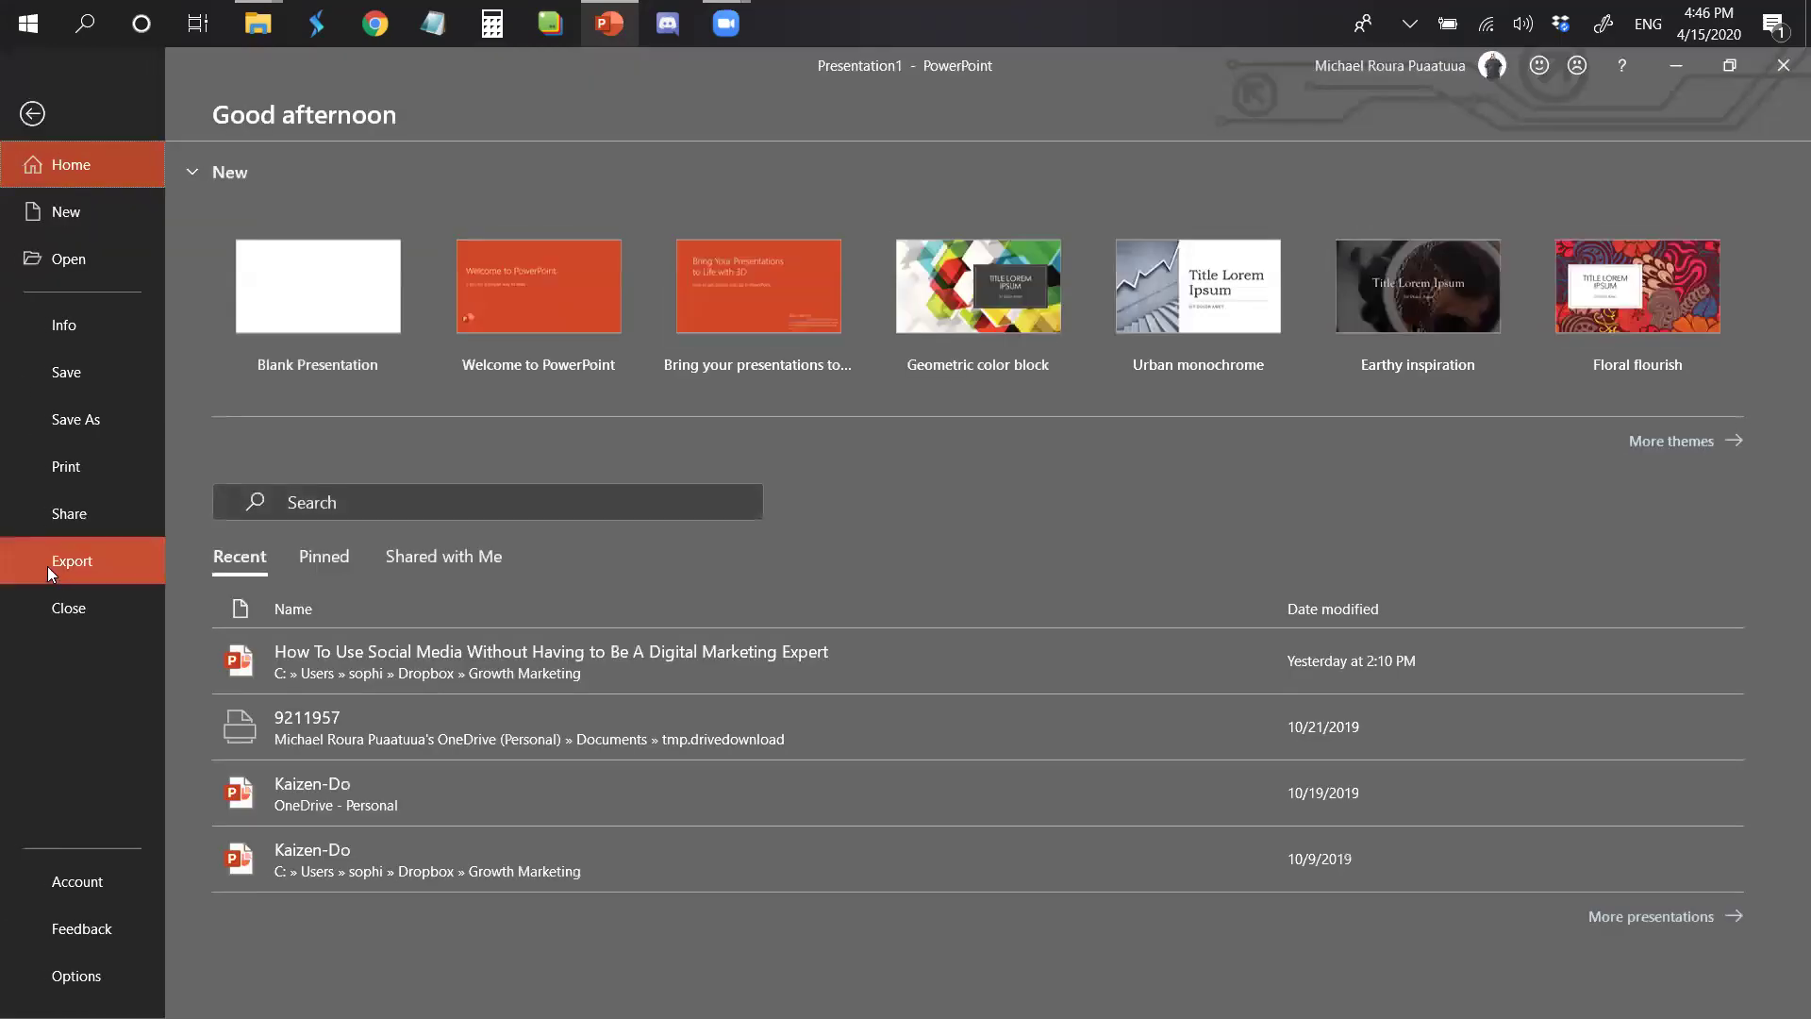
pyautogui.click(51, 570)
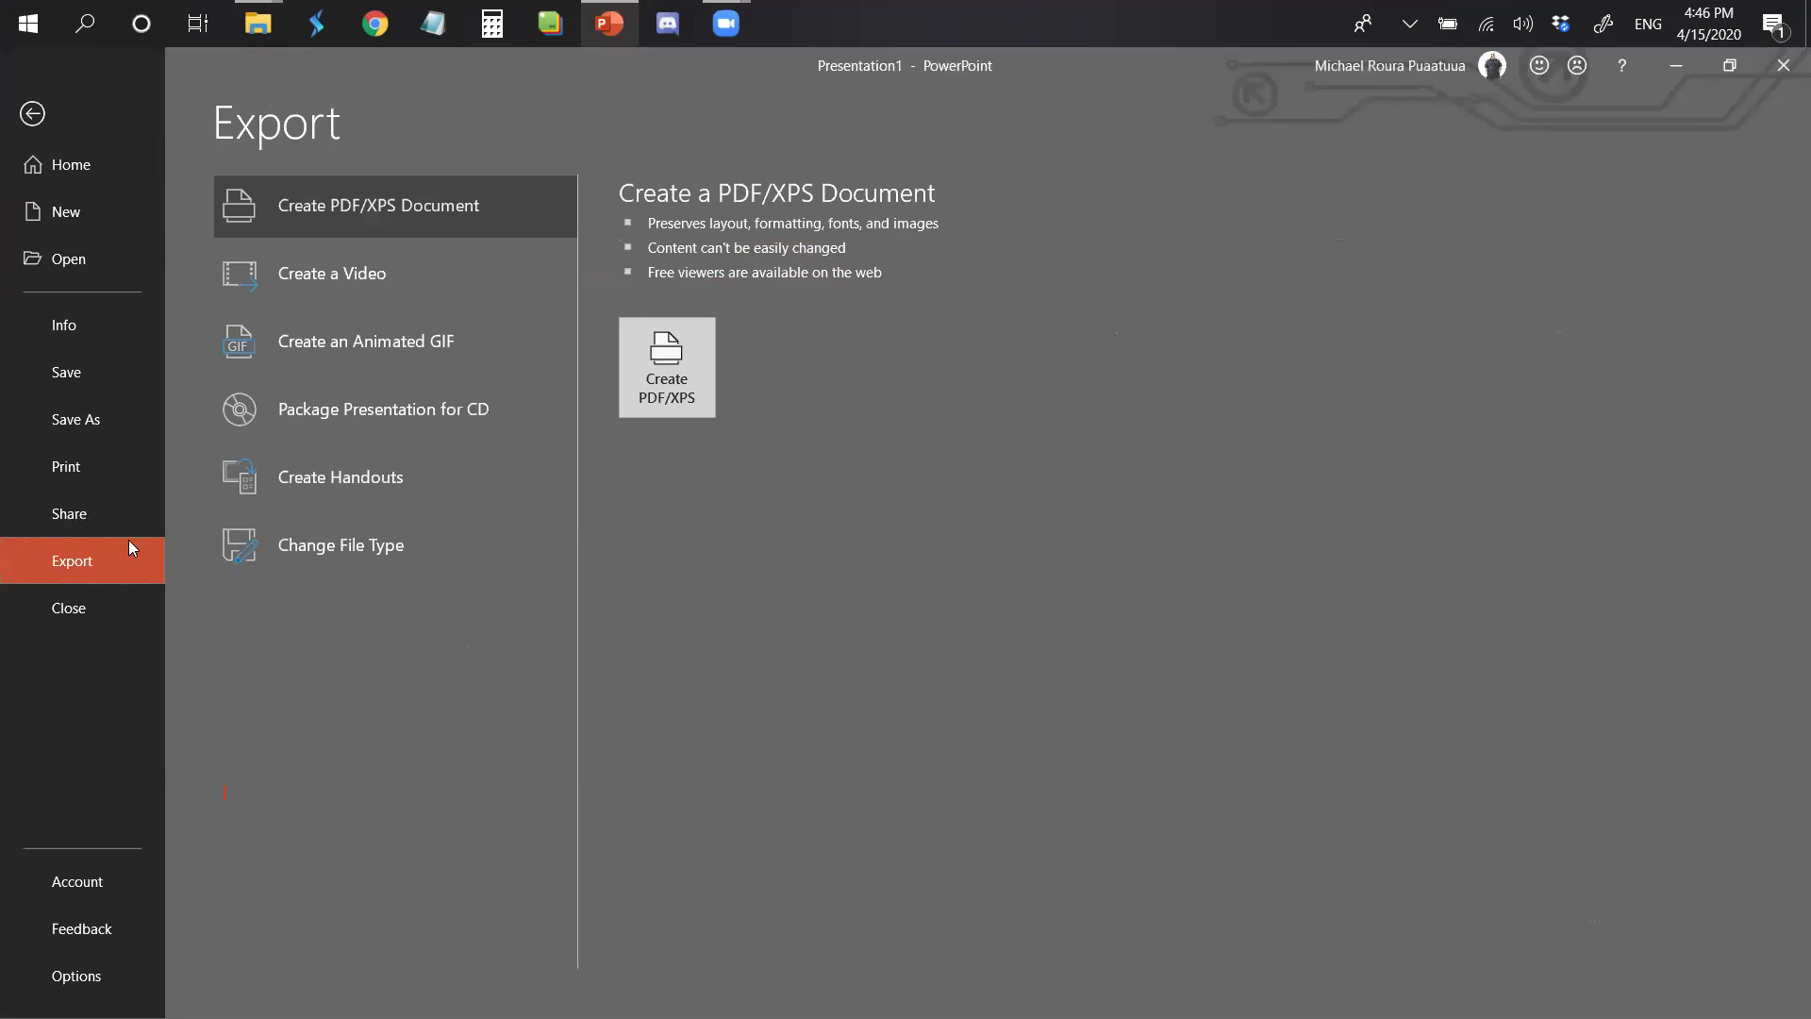
pyautogui.click(341, 291)
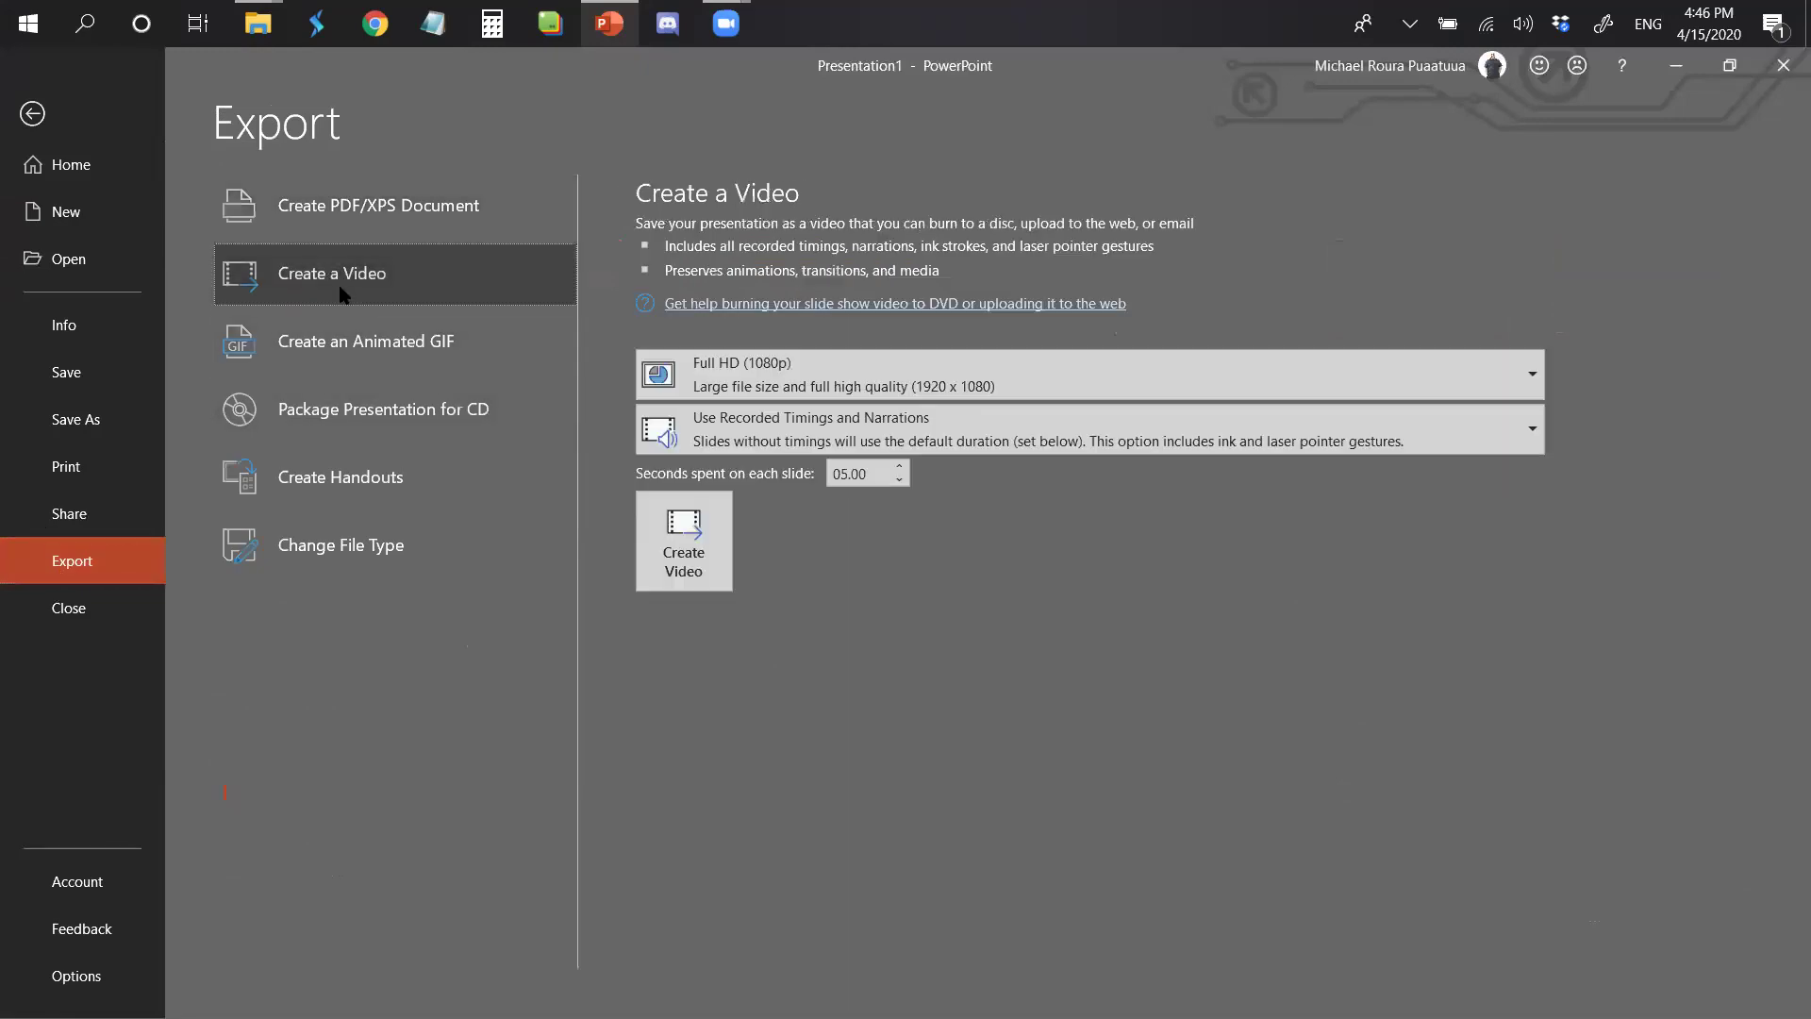
pyautogui.click(666, 578)
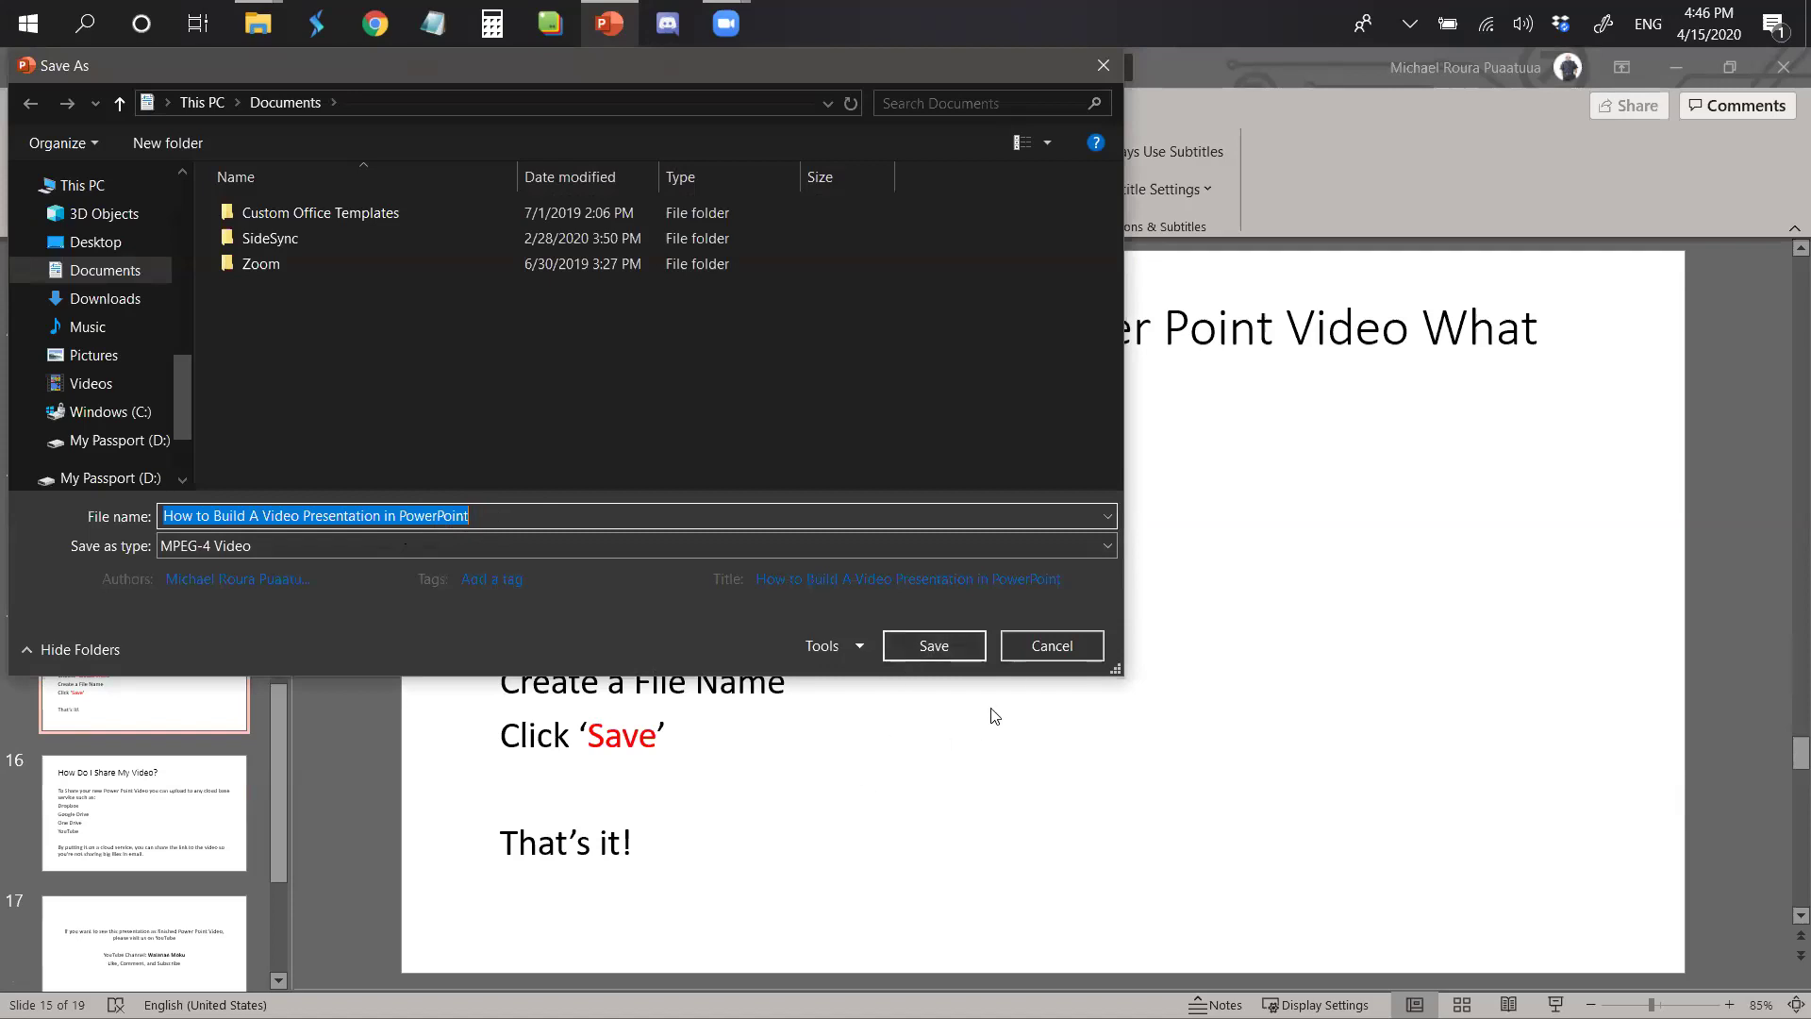
pyautogui.click(1046, 651)
pyautogui.click(92, 773)
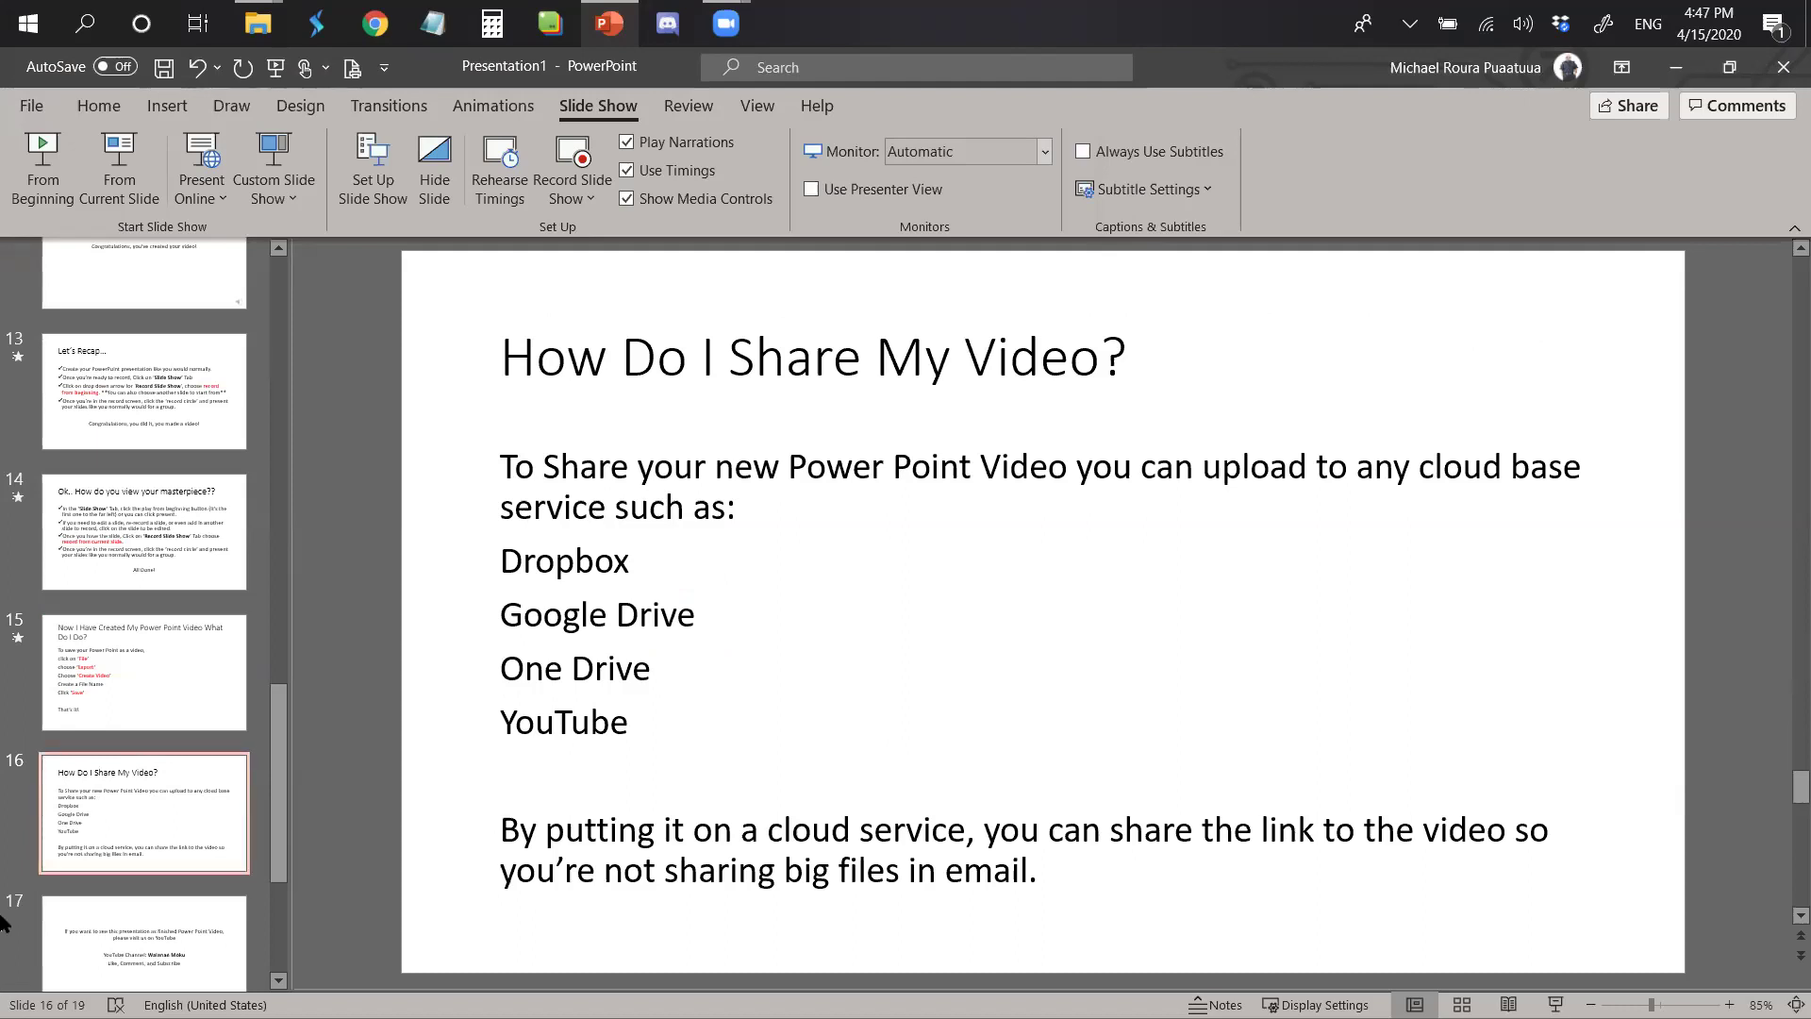
# Show slides 17 (YouTube channel), 18 (Any Questions?) and 19 (MAHALO!) in turn.
pyautogui.click(121, 945)
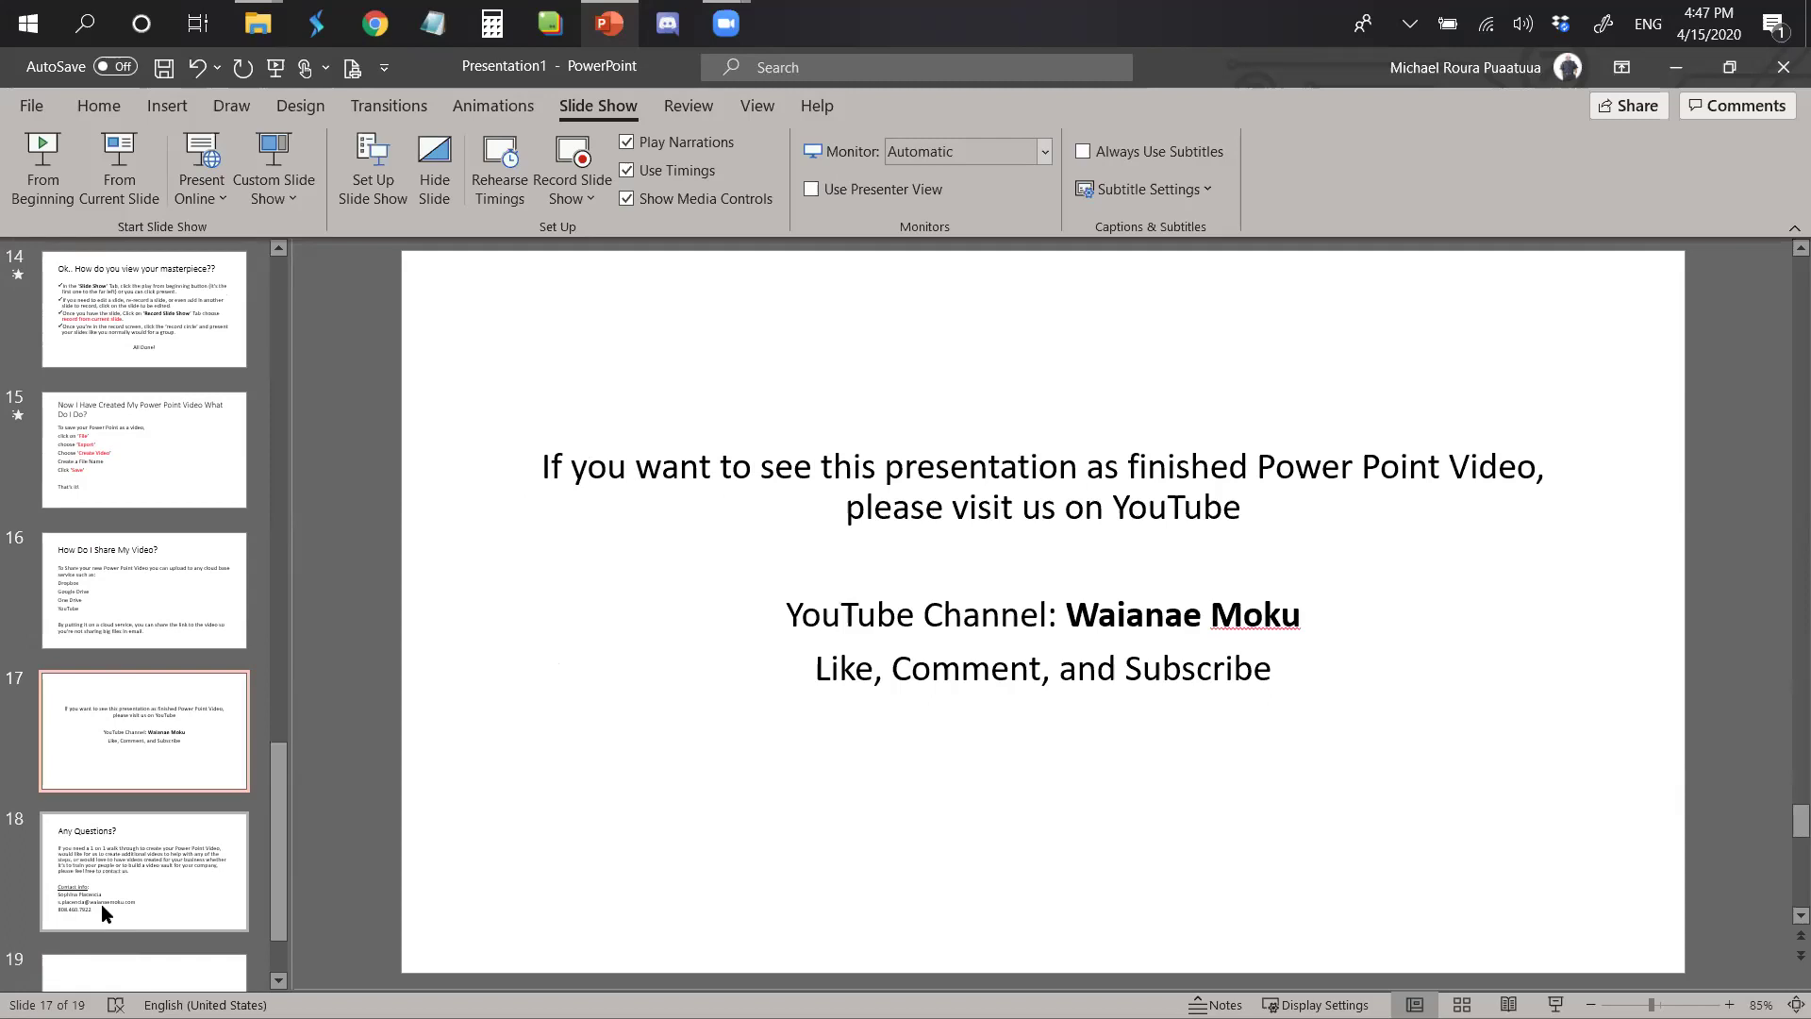
pyautogui.click(196, 869)
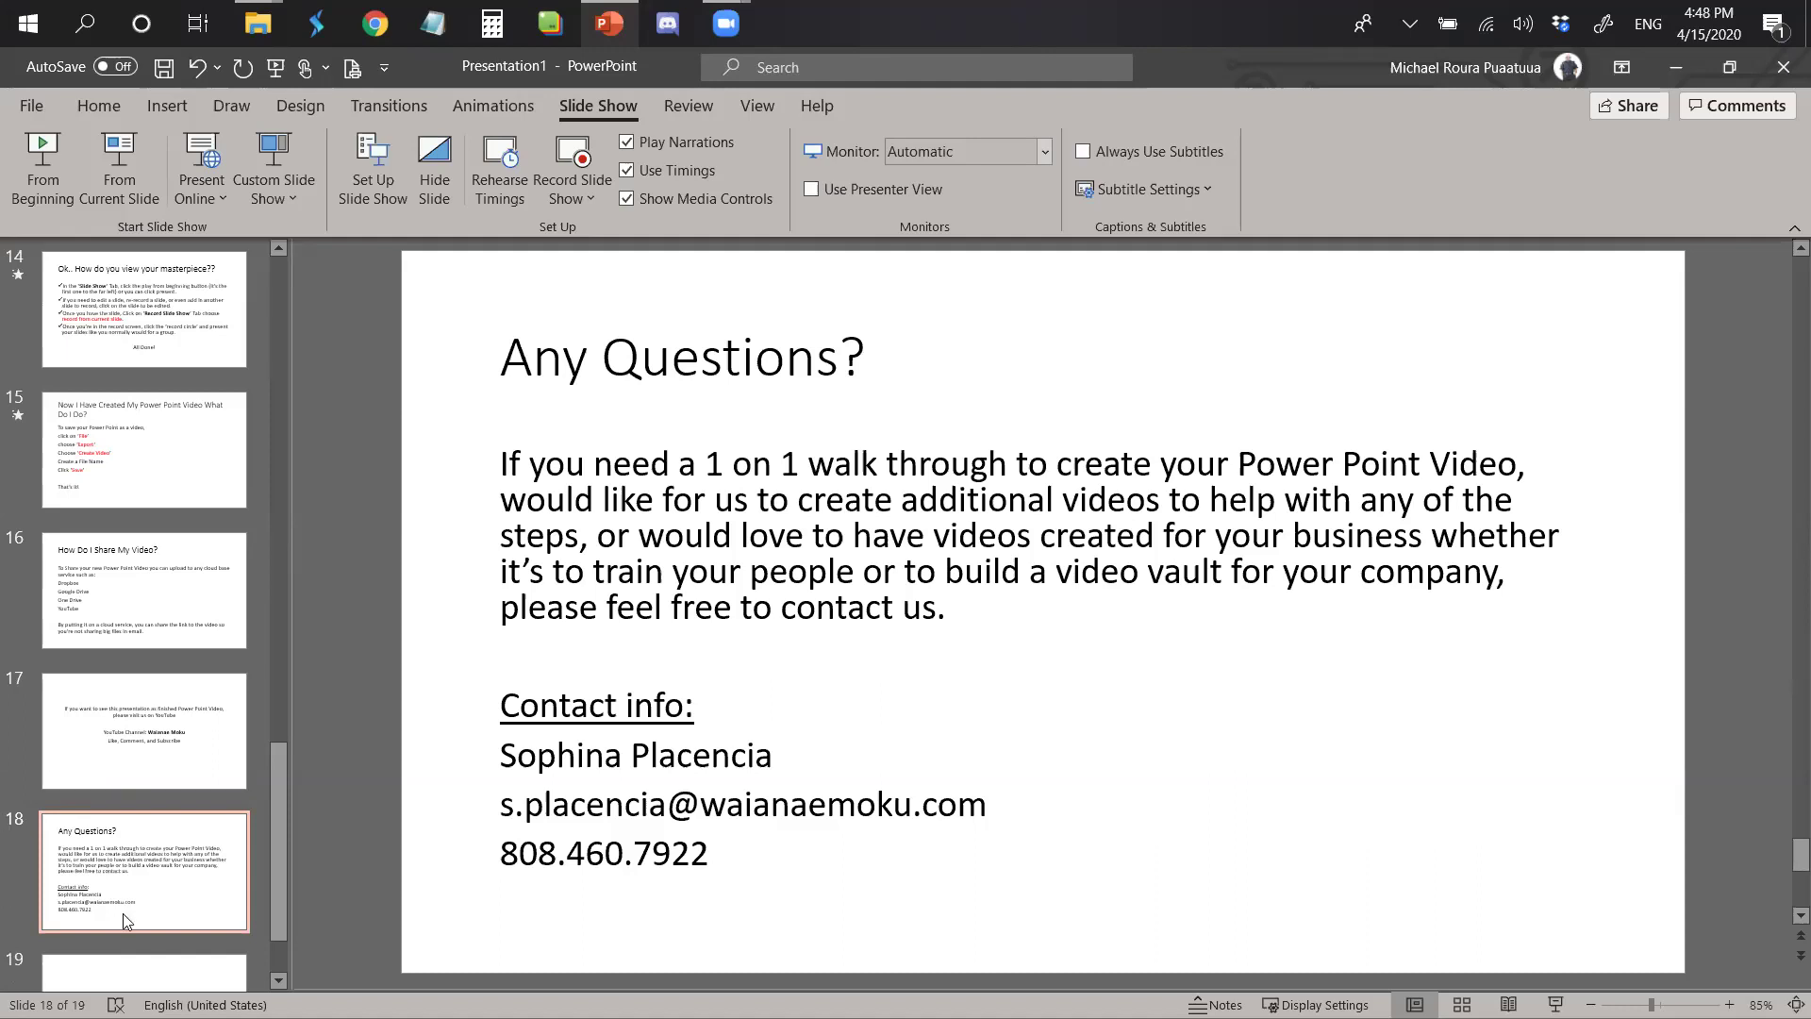
pyautogui.scroll(-1, 156, 891)
pyautogui.click(162, 938)
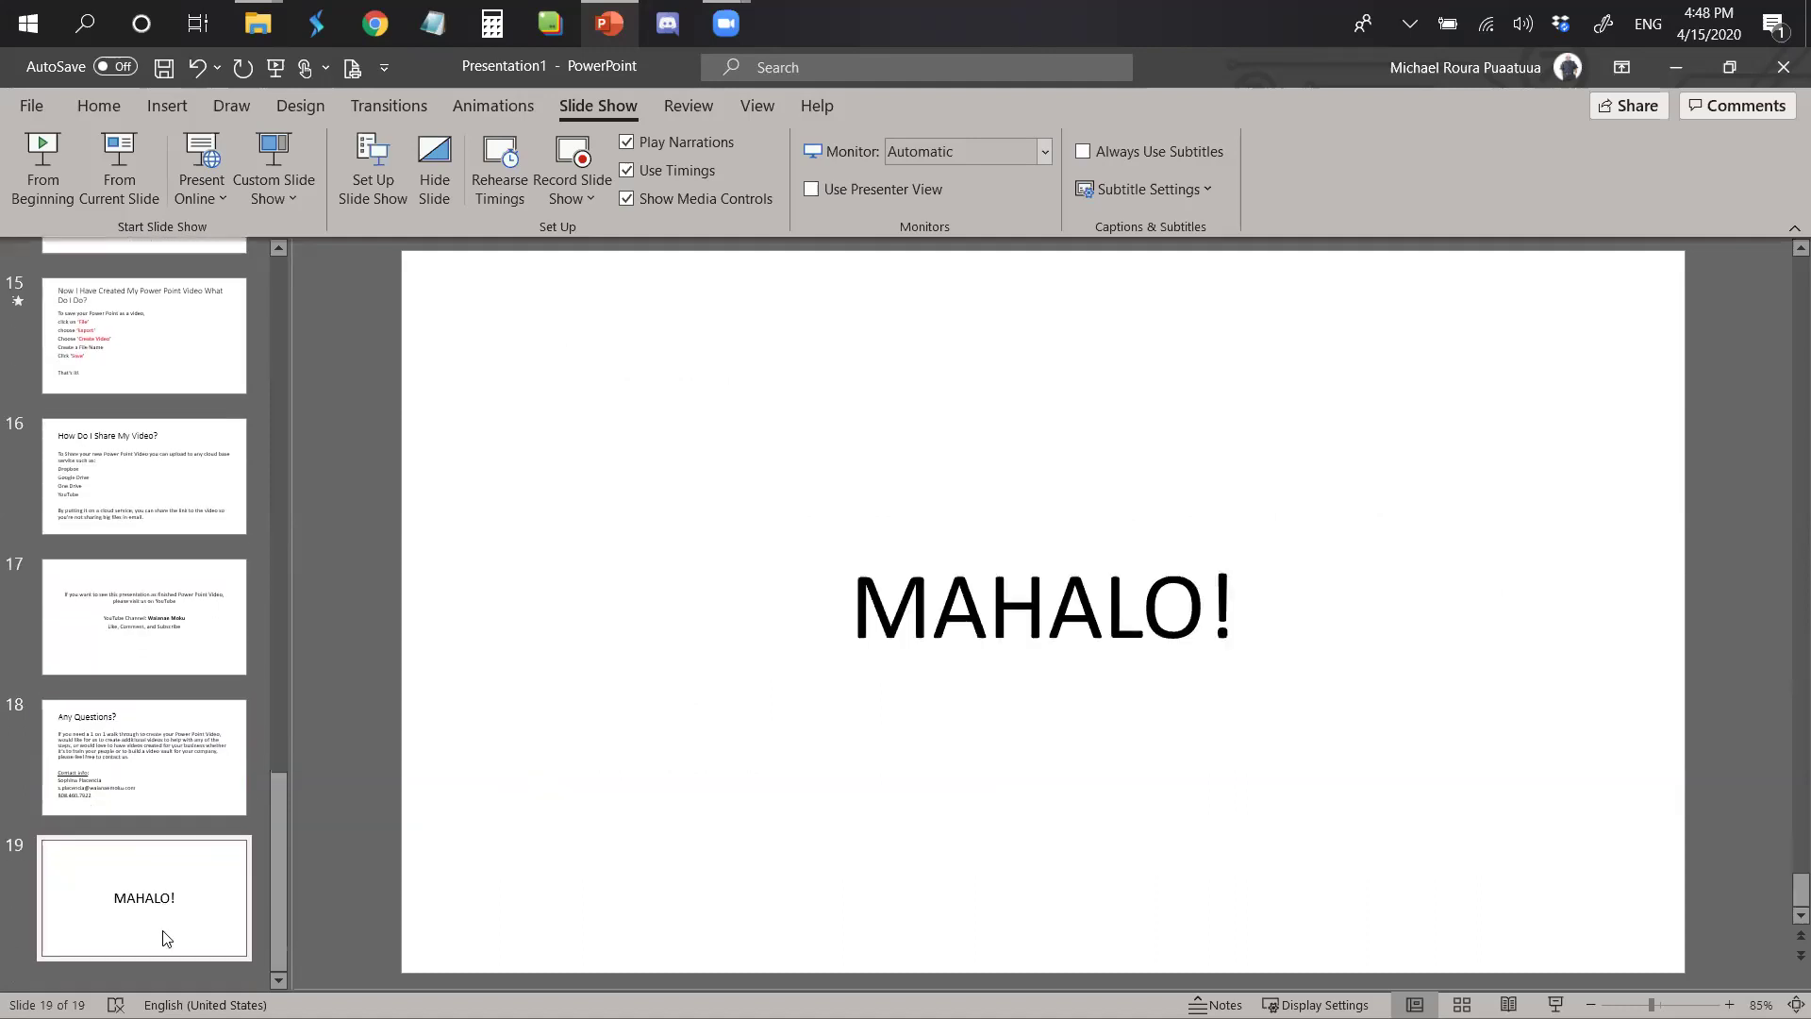